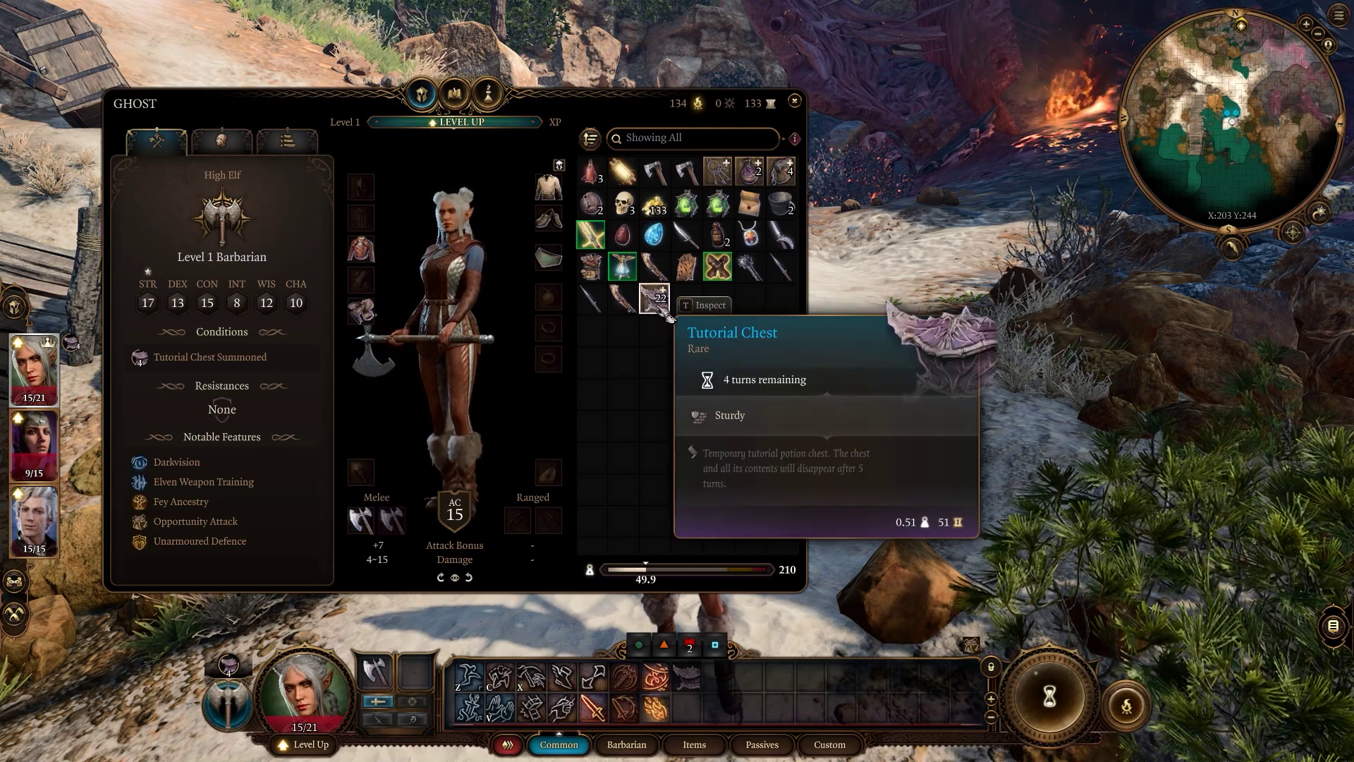
# Open the Tutorial Chest from the inventory to view its contents, then summon a new Tutorial Chest
pyautogui.rightClick(663, 314)
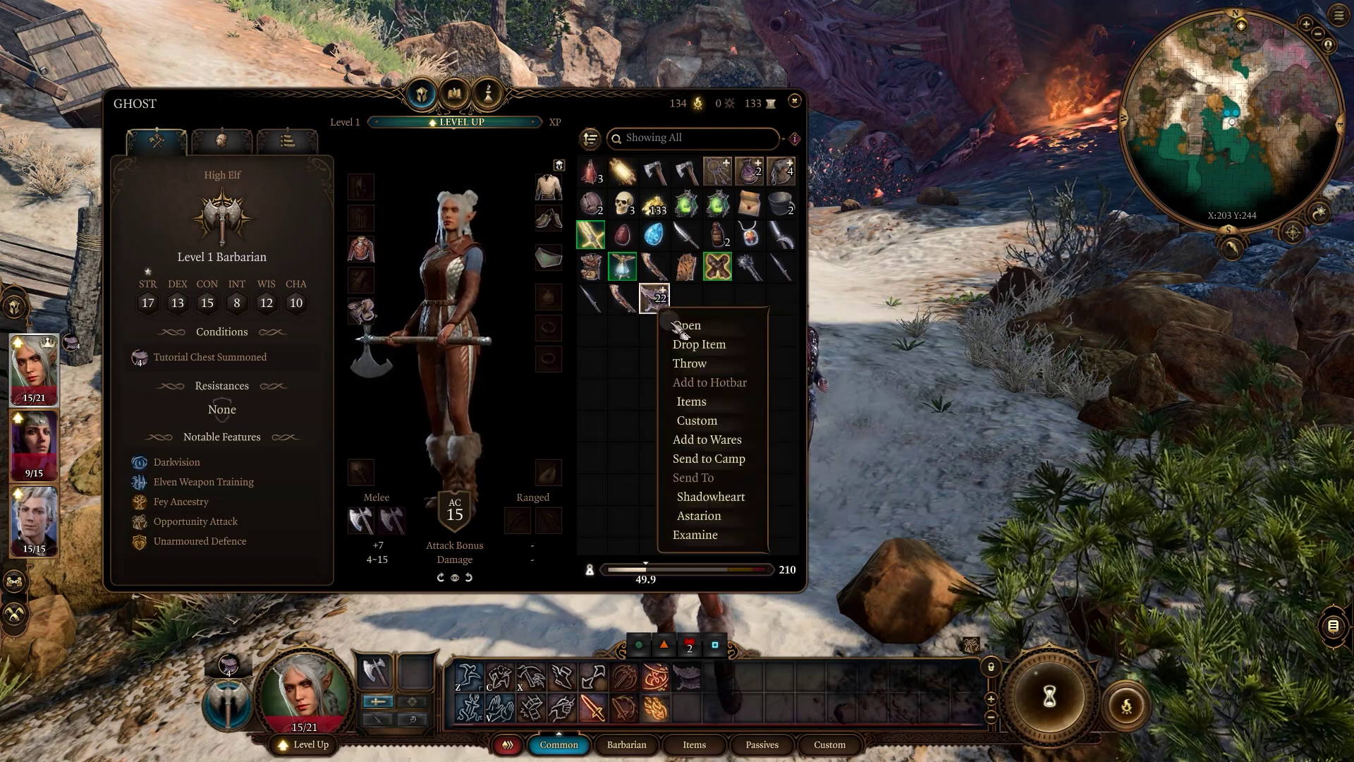
pyautogui.click(685, 323)
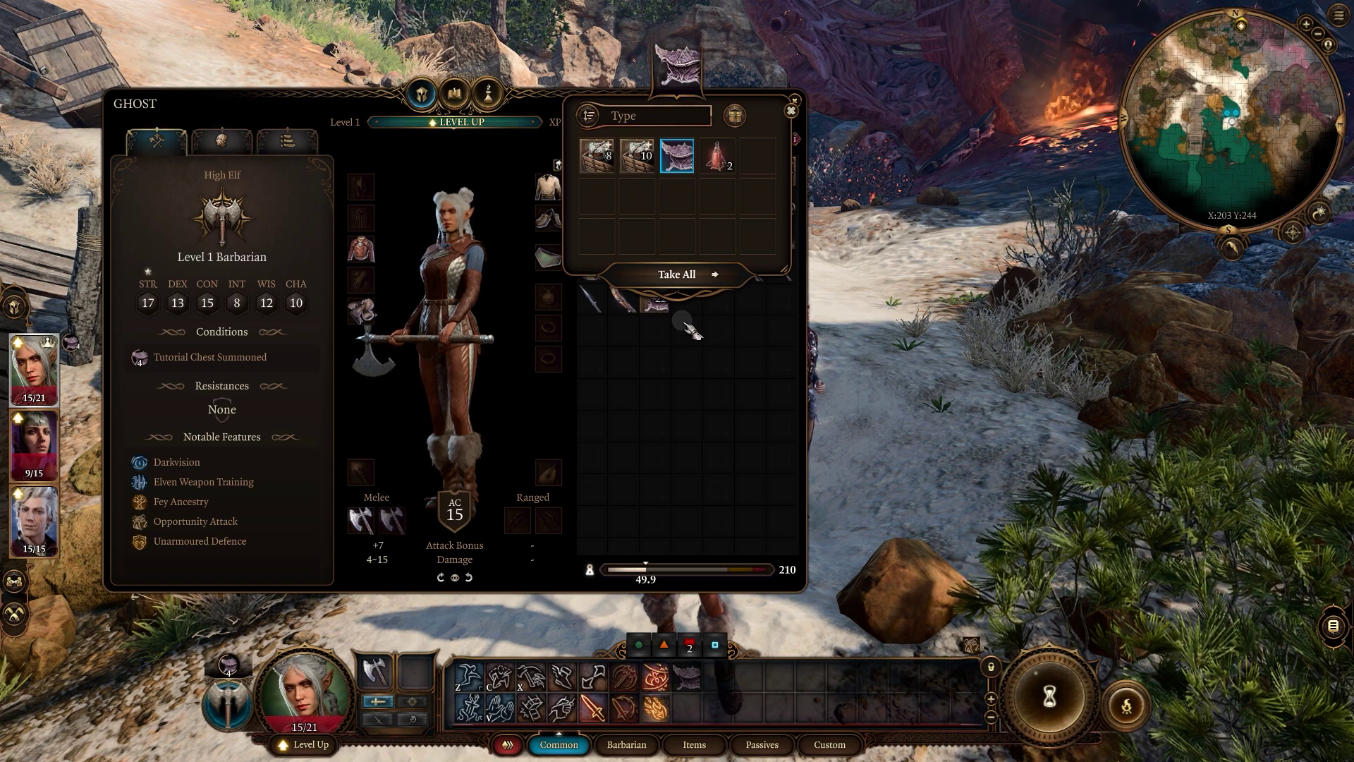
pyautogui.moveTo(652, 168)
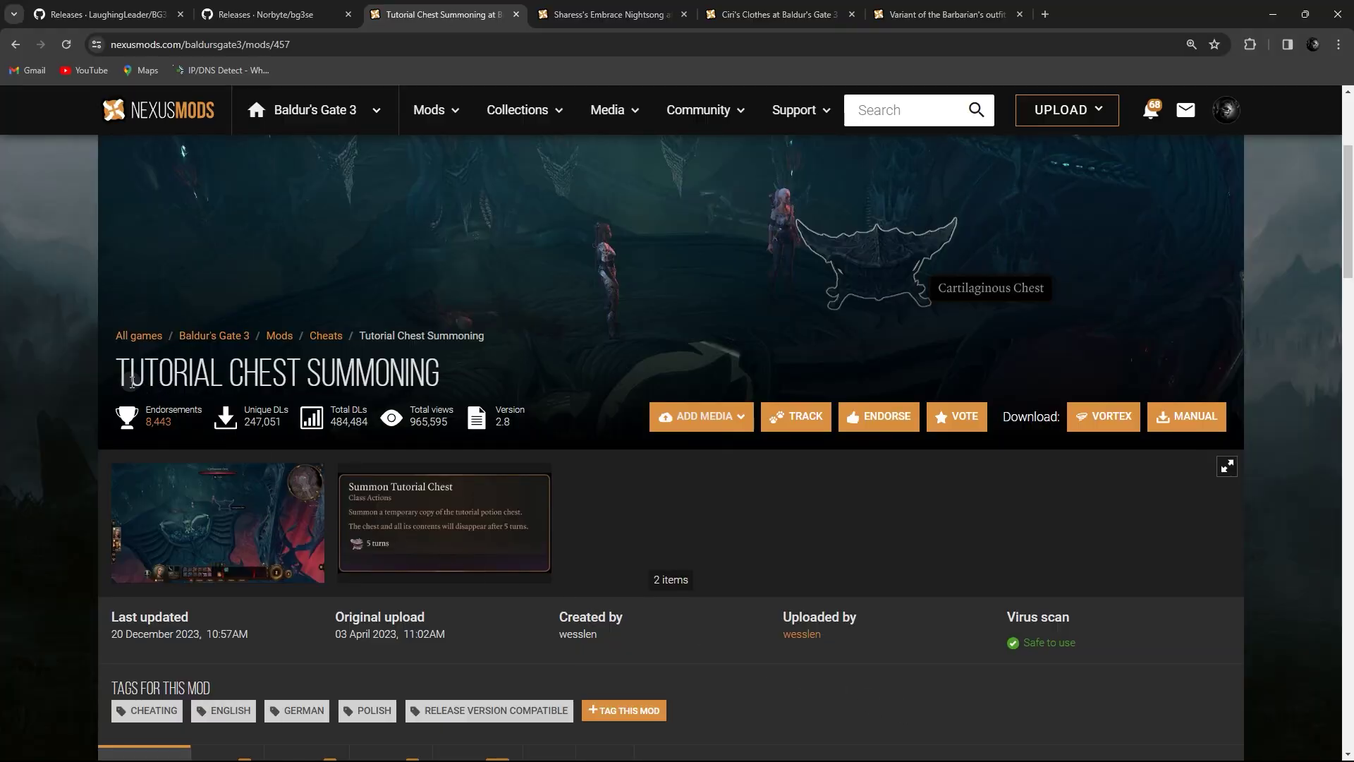
pyautogui.moveTo(118, 374); pyautogui.dragTo(435, 358)
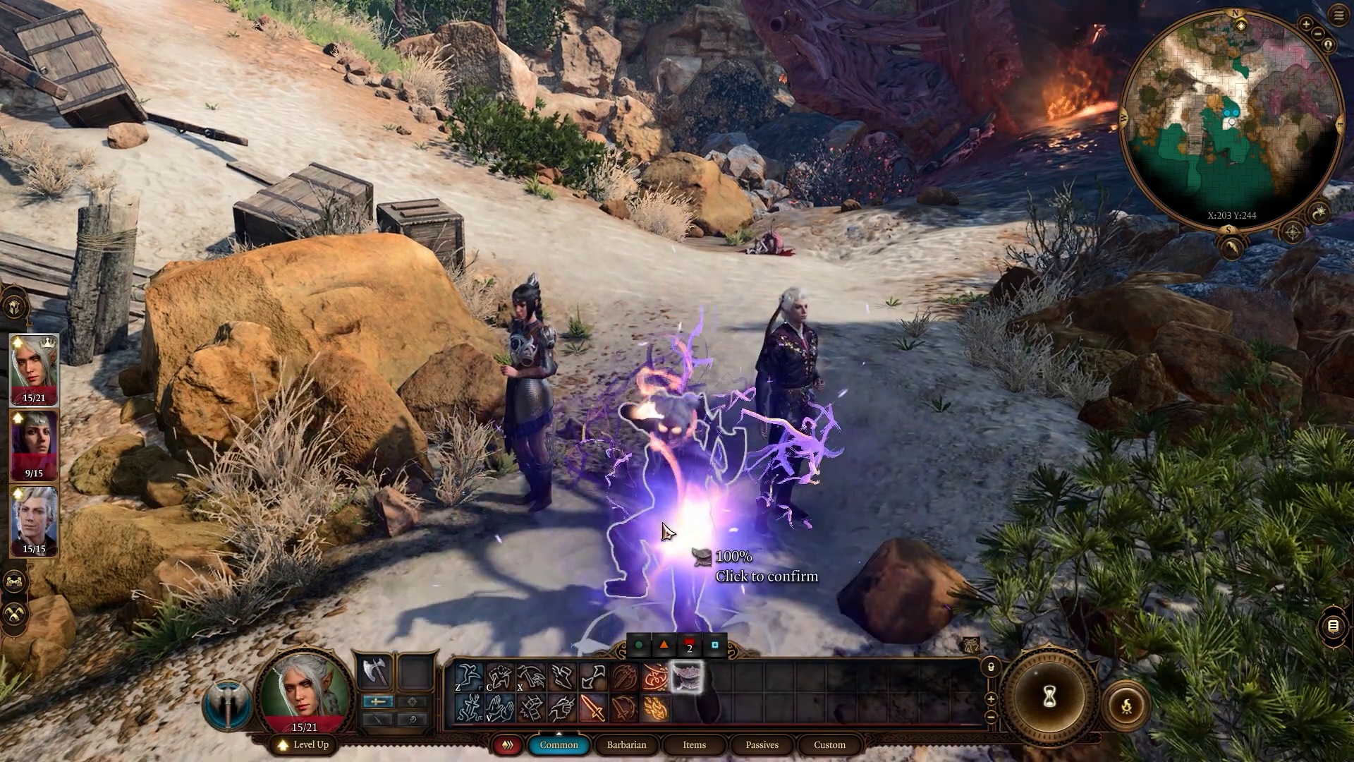
pyautogui.click(670, 469)
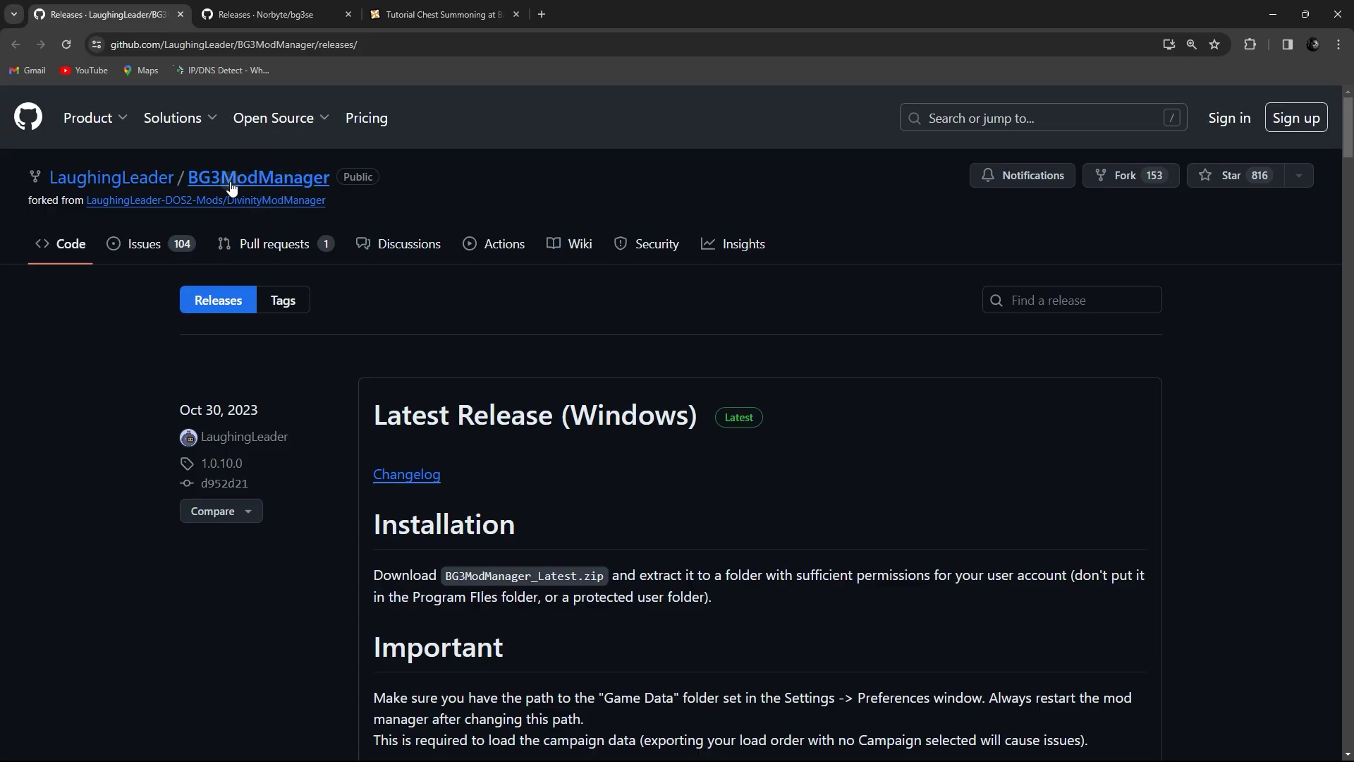
# Download BG3ModManager_Latest.zip from the latest release's Assets
pyautogui.scroll(-7, 487, 416)
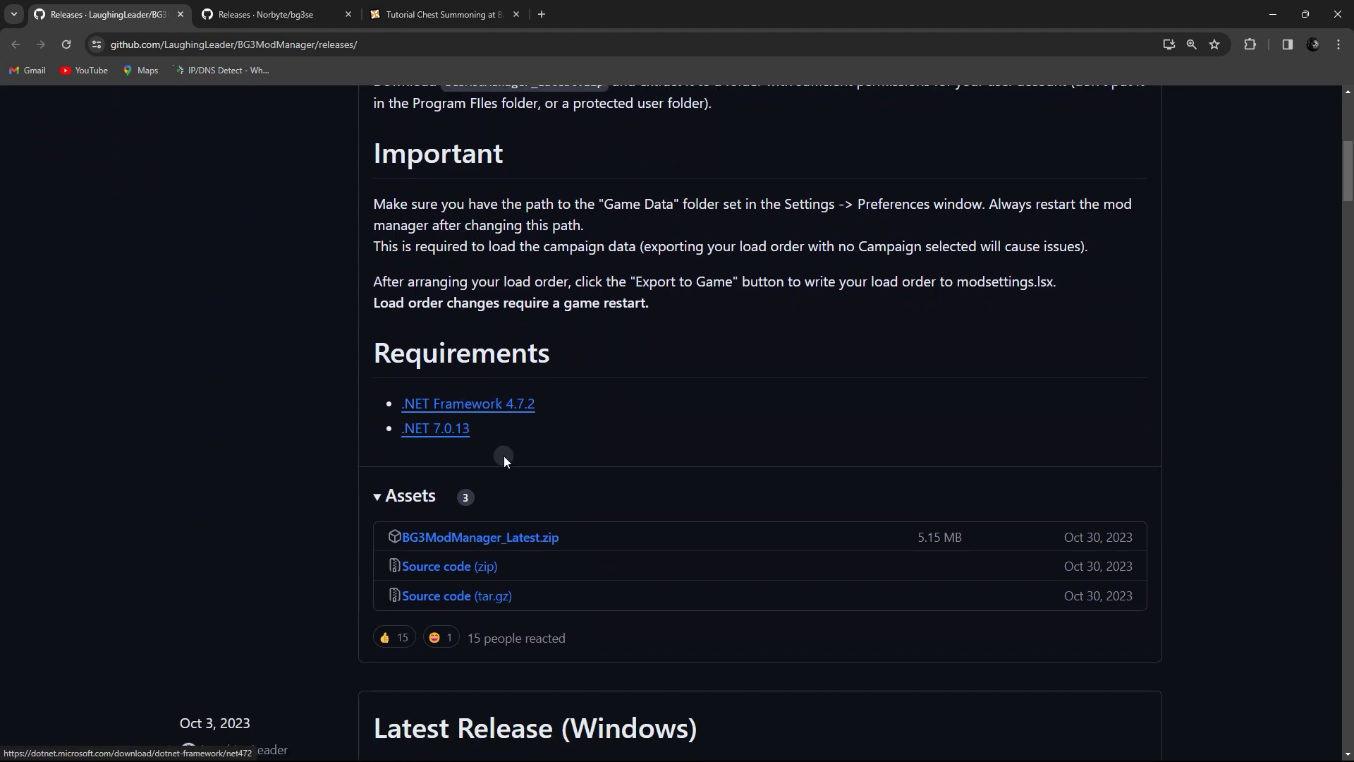
pyautogui.click(506, 540)
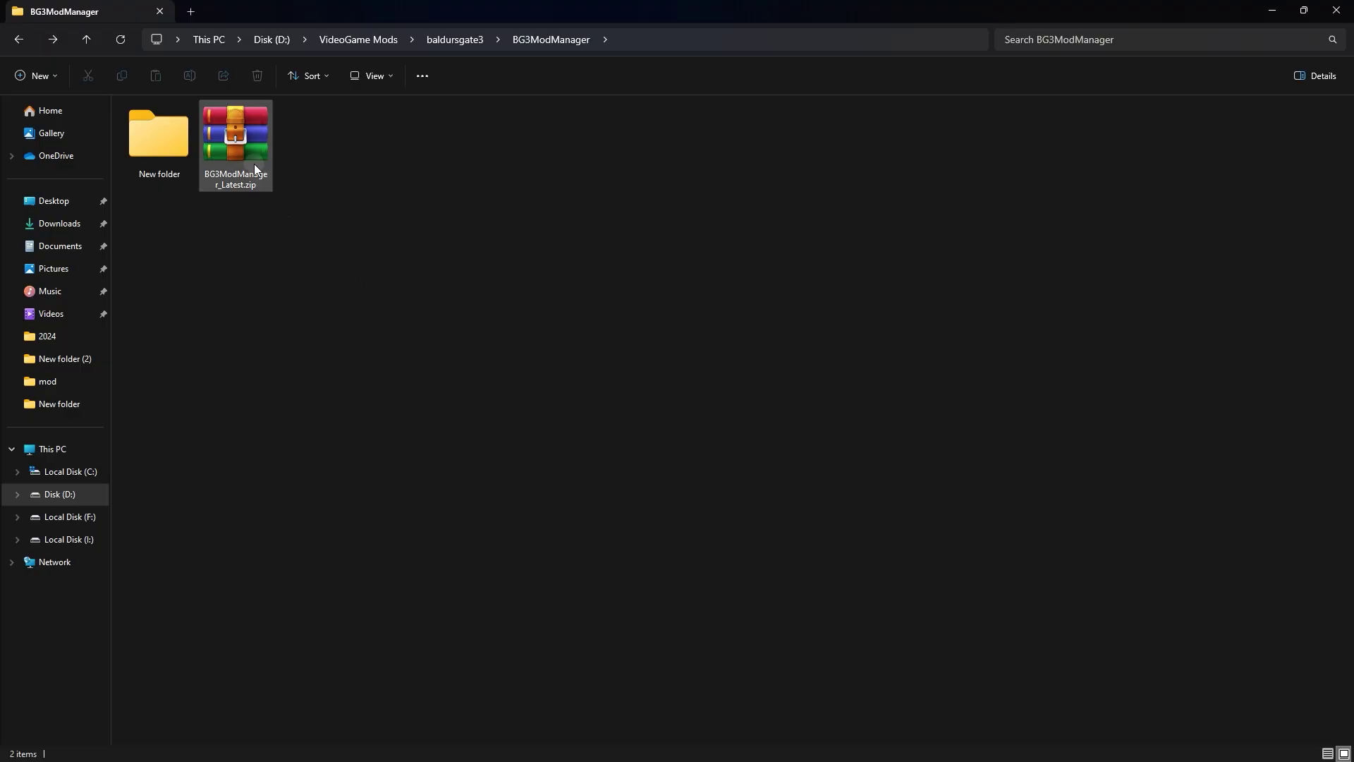
# Extract all BG3ModManager files from the zip into New folder and launch BG3ModManager.exe
pyautogui.doubleClick(253, 161)
pyautogui.moveTo(351, 420); pyautogui.dragTo(360, 293)
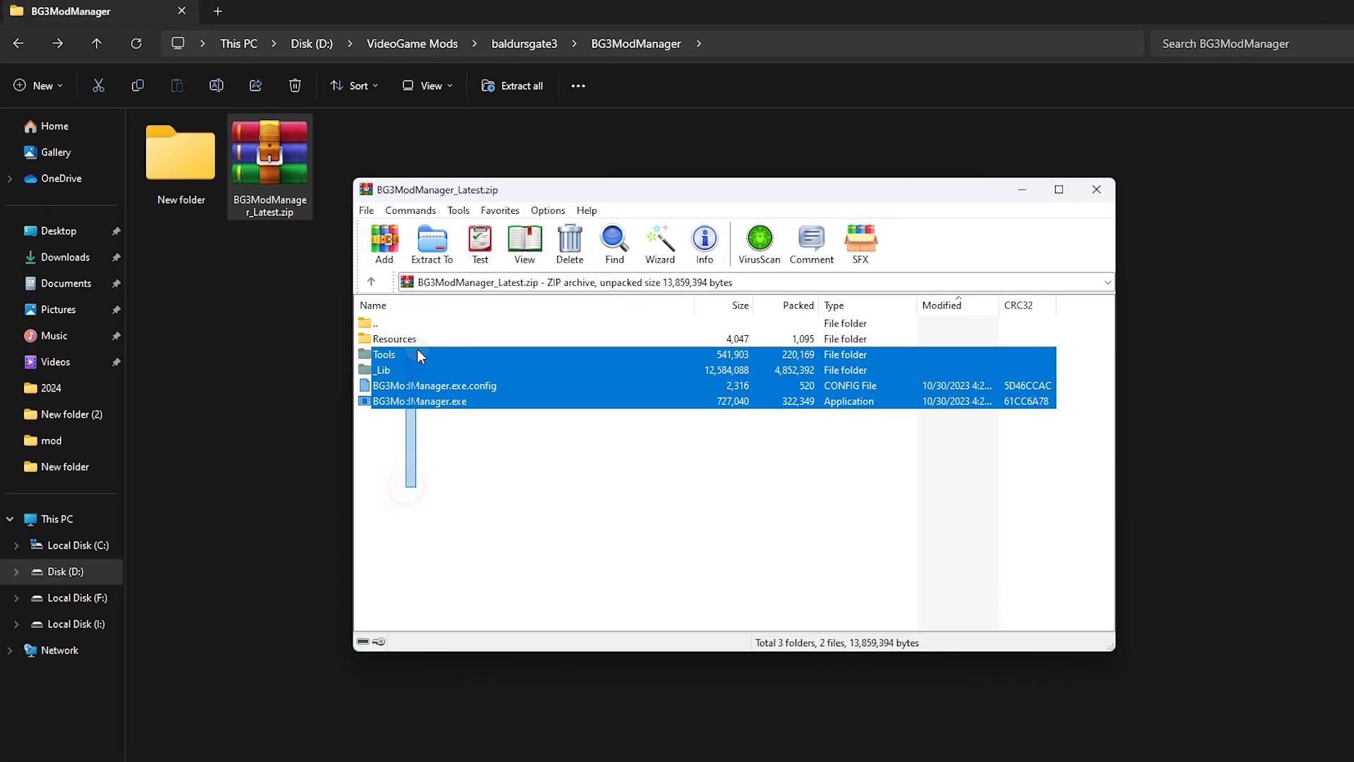
pyautogui.moveTo(361, 344); pyautogui.dragTo(203, 167)
pyautogui.doubleClick(204, 167)
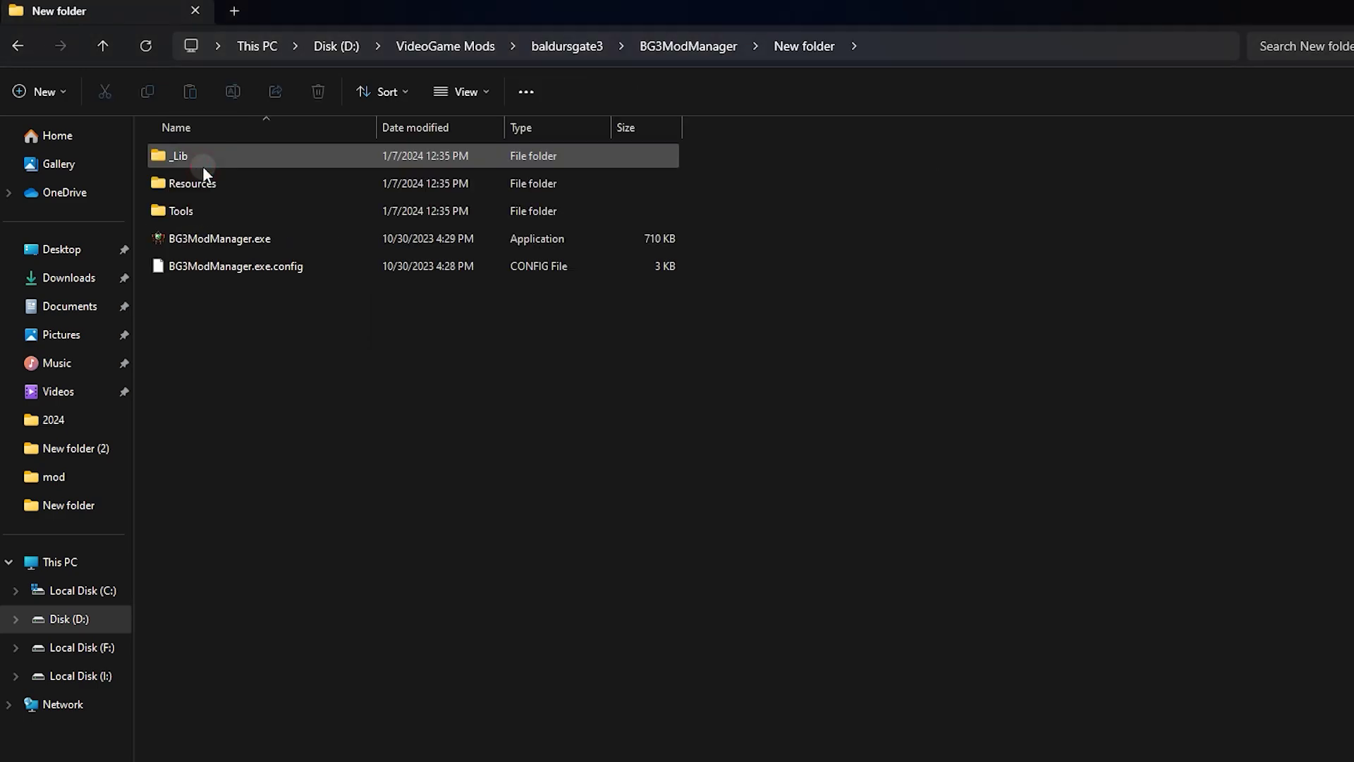
pyautogui.click(277, 237)
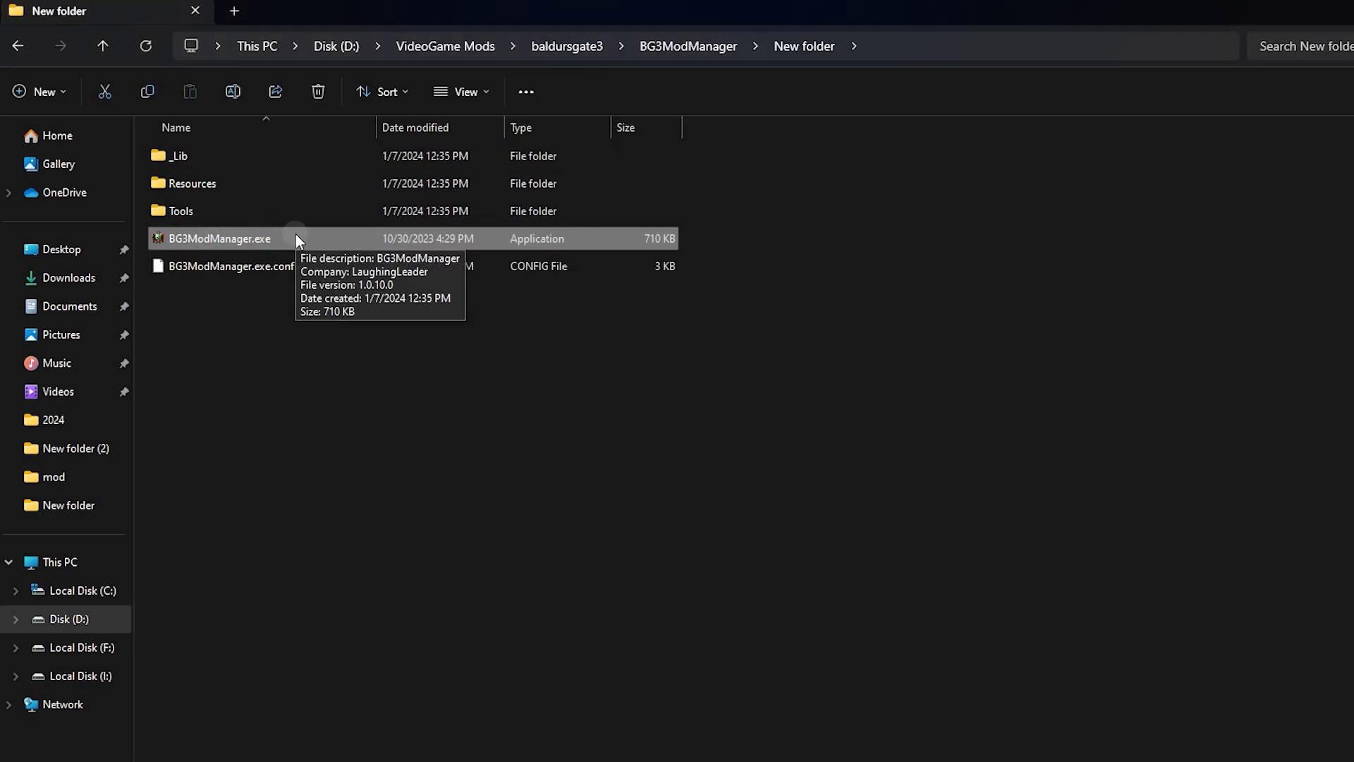
pyautogui.rightClick(295, 234)
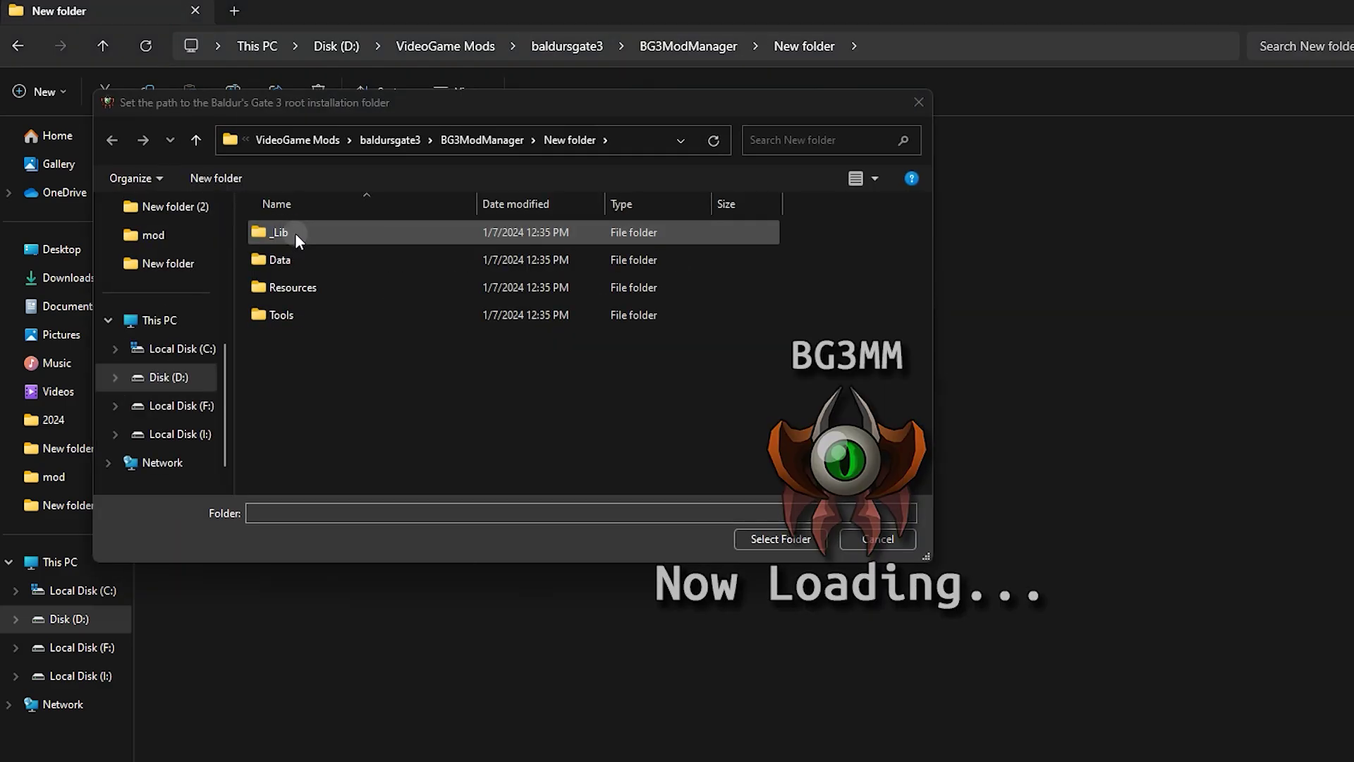
# Select the Baldur's Gate 3 folder on Local Disk (F:) as the game folder
pyautogui.click(191, 406)
pyautogui.doubleClick(350, 257)
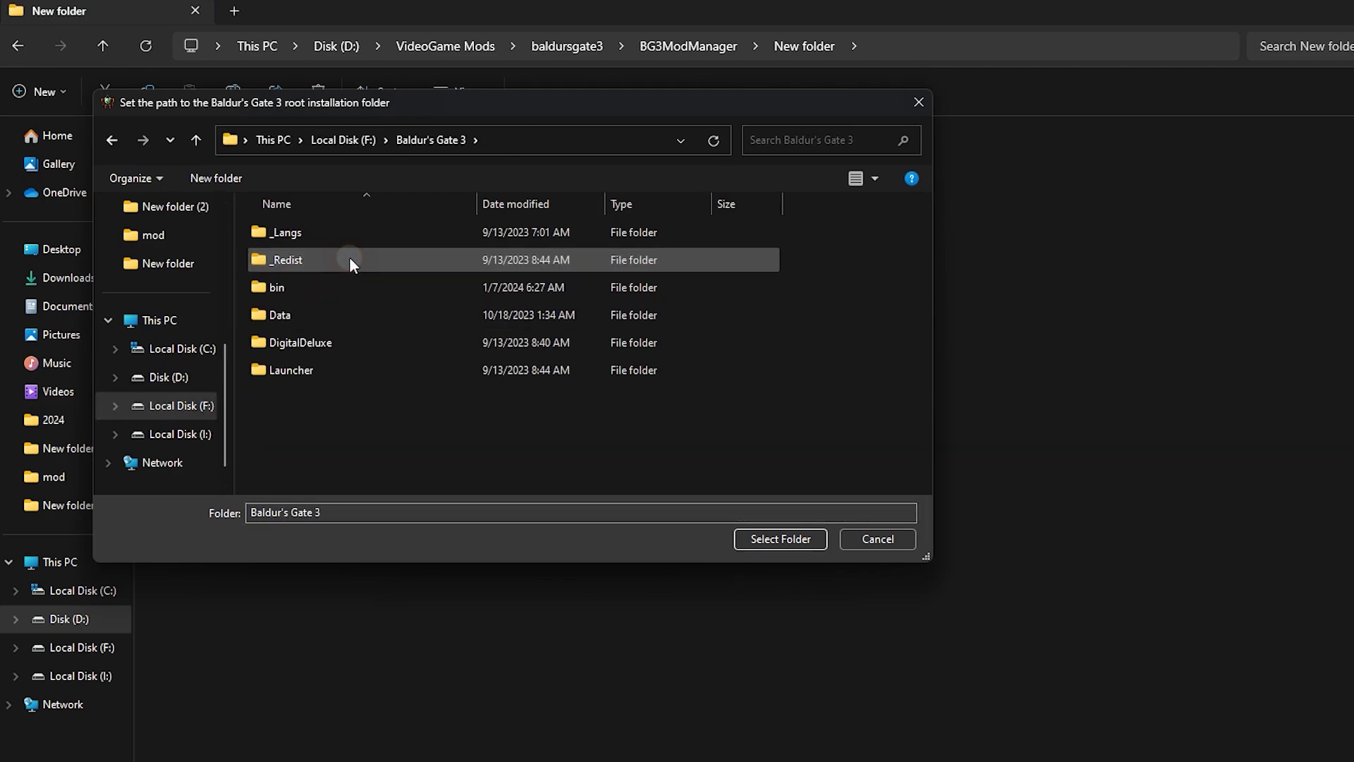
pyautogui.click(783, 539)
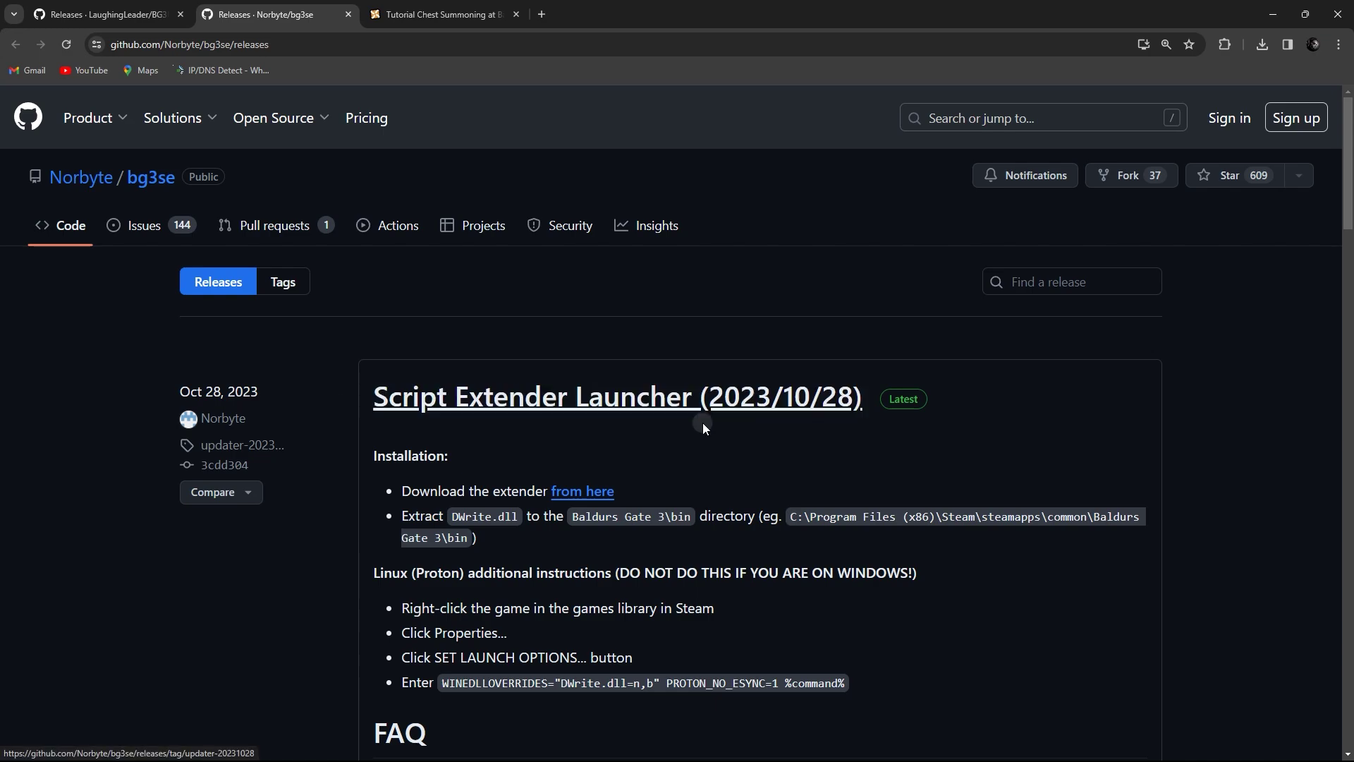
# Scroll through the bg3se Releases page to locate the BG3SE-Updater-v1.zip asset
pyautogui.scroll(-7, 687, 439)
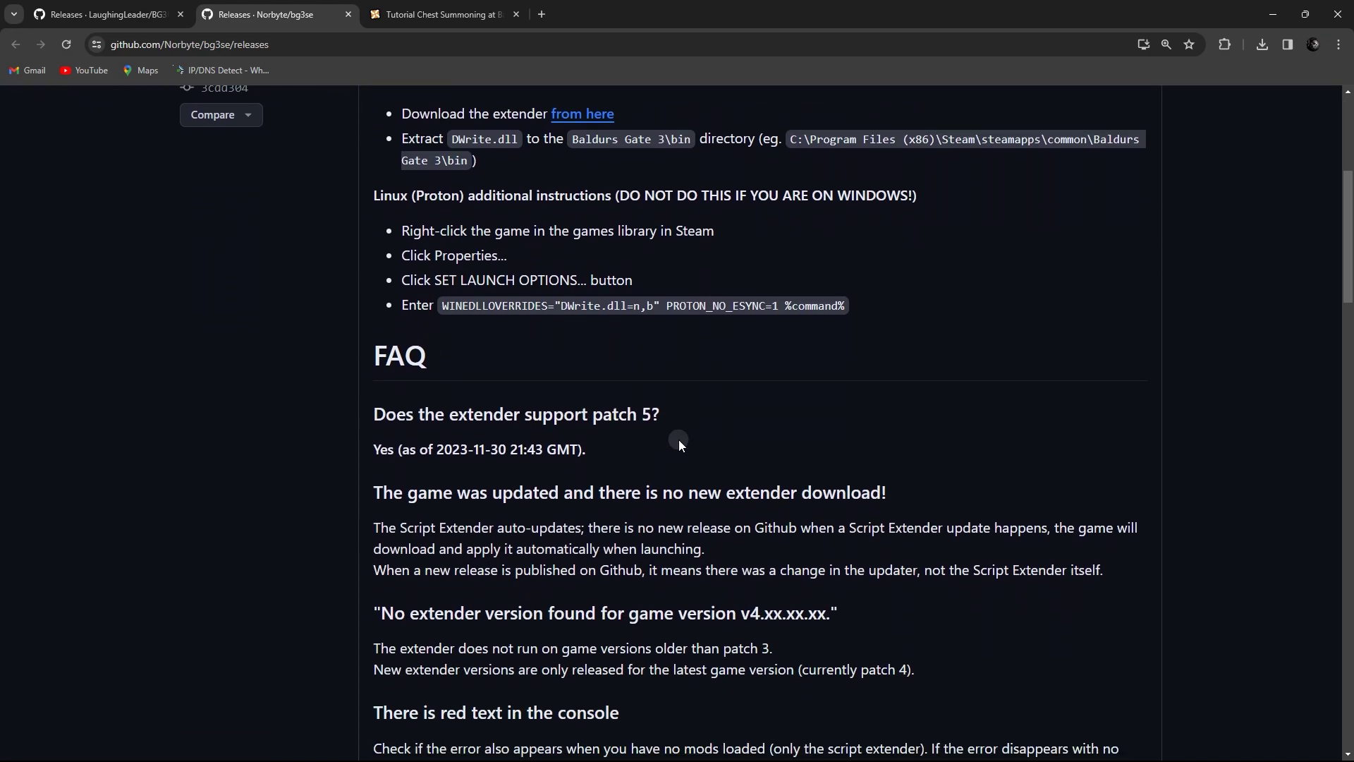
pyautogui.scroll(-10, 679, 439)
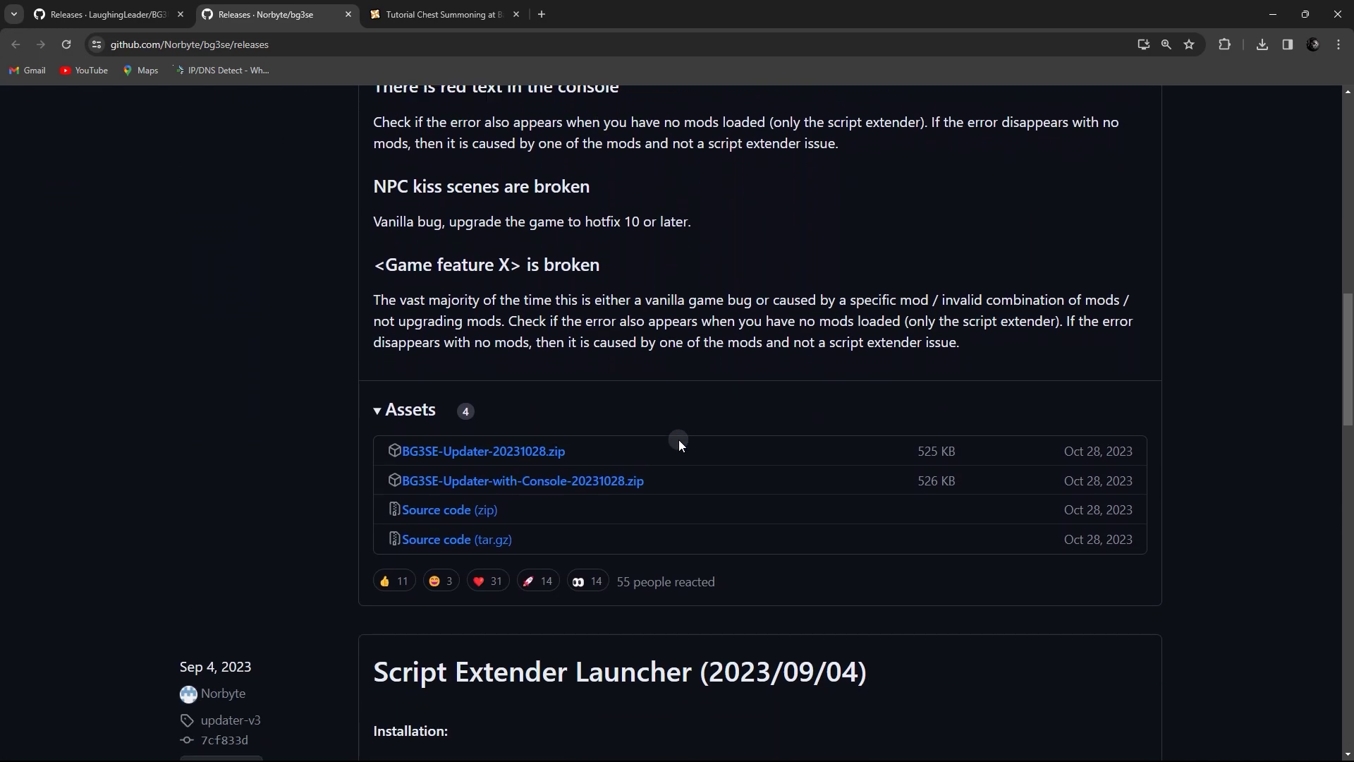
pyautogui.scroll(-10, 678, 439)
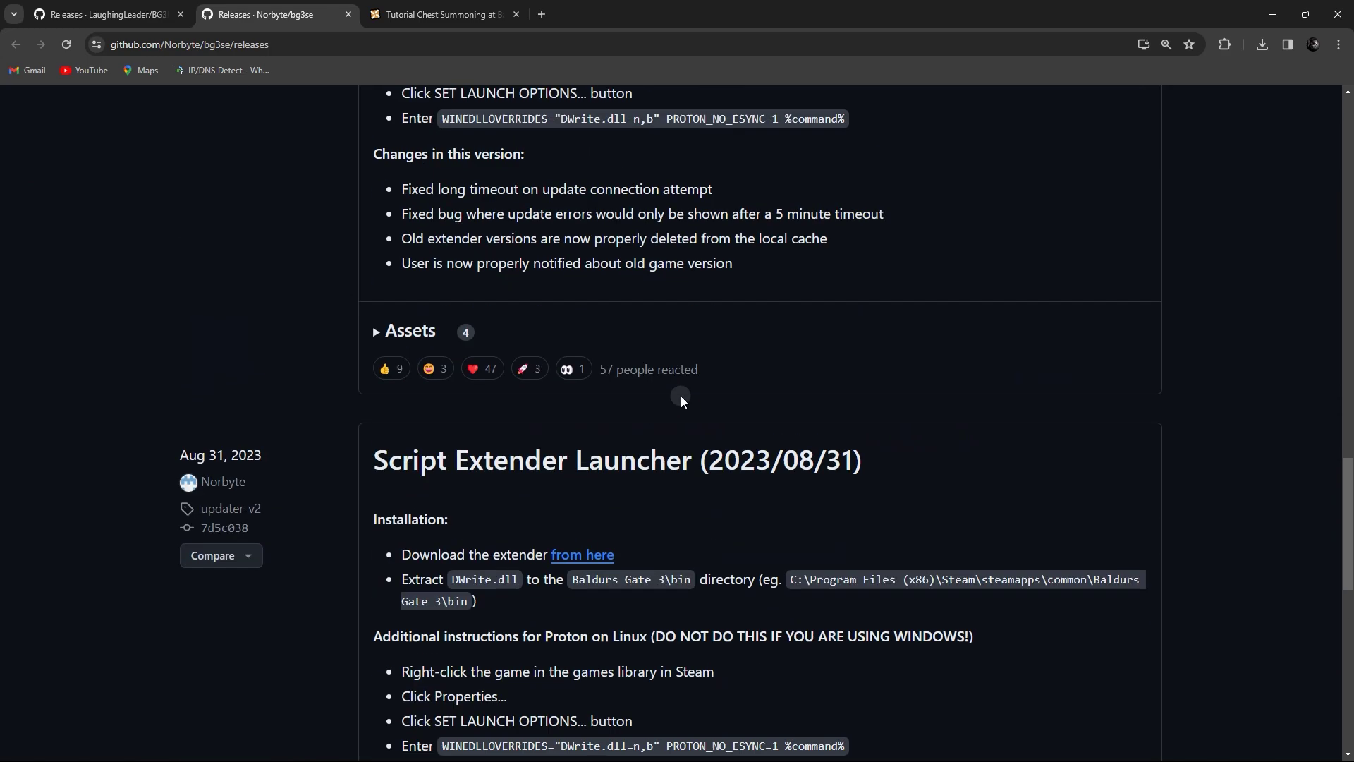
pyautogui.scroll(-5, 669, 385)
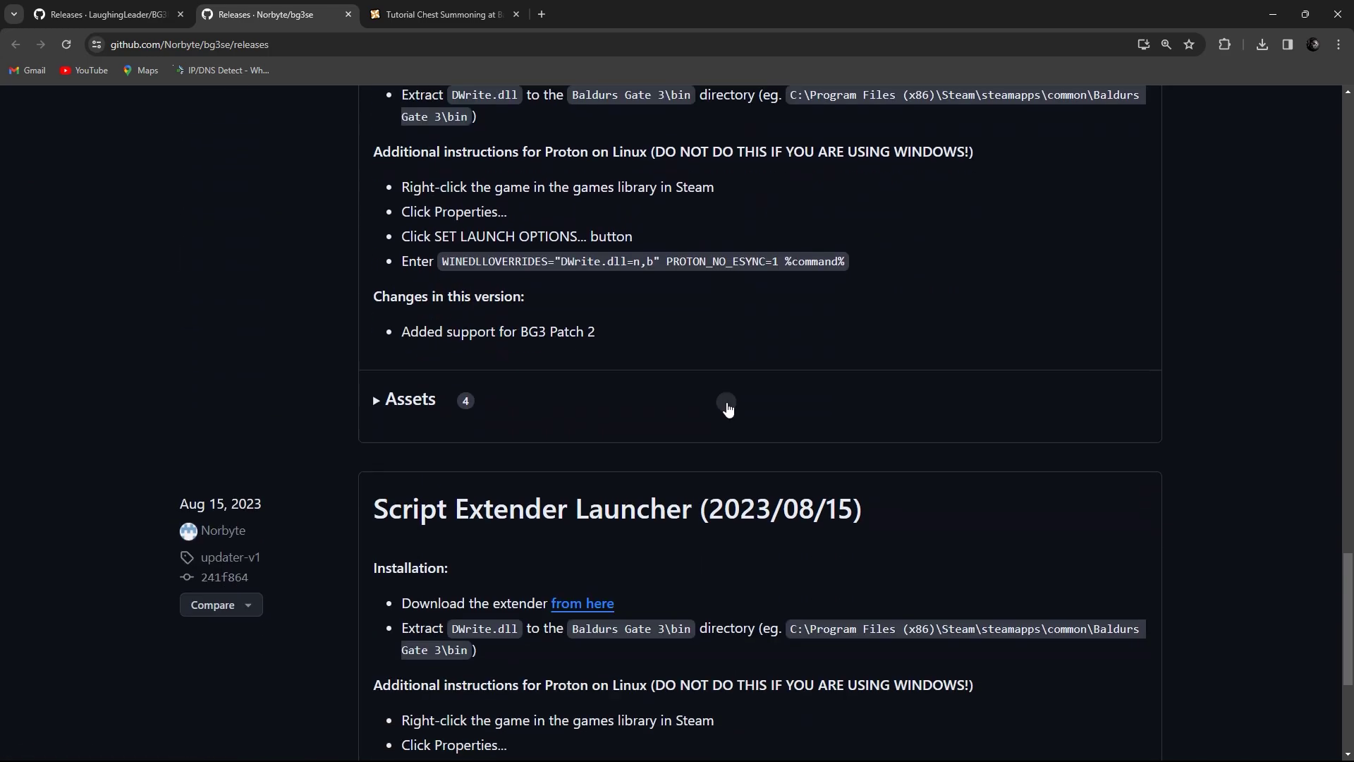
pyautogui.scroll(9, 730, 400)
pyautogui.scroll(15, 726, 403)
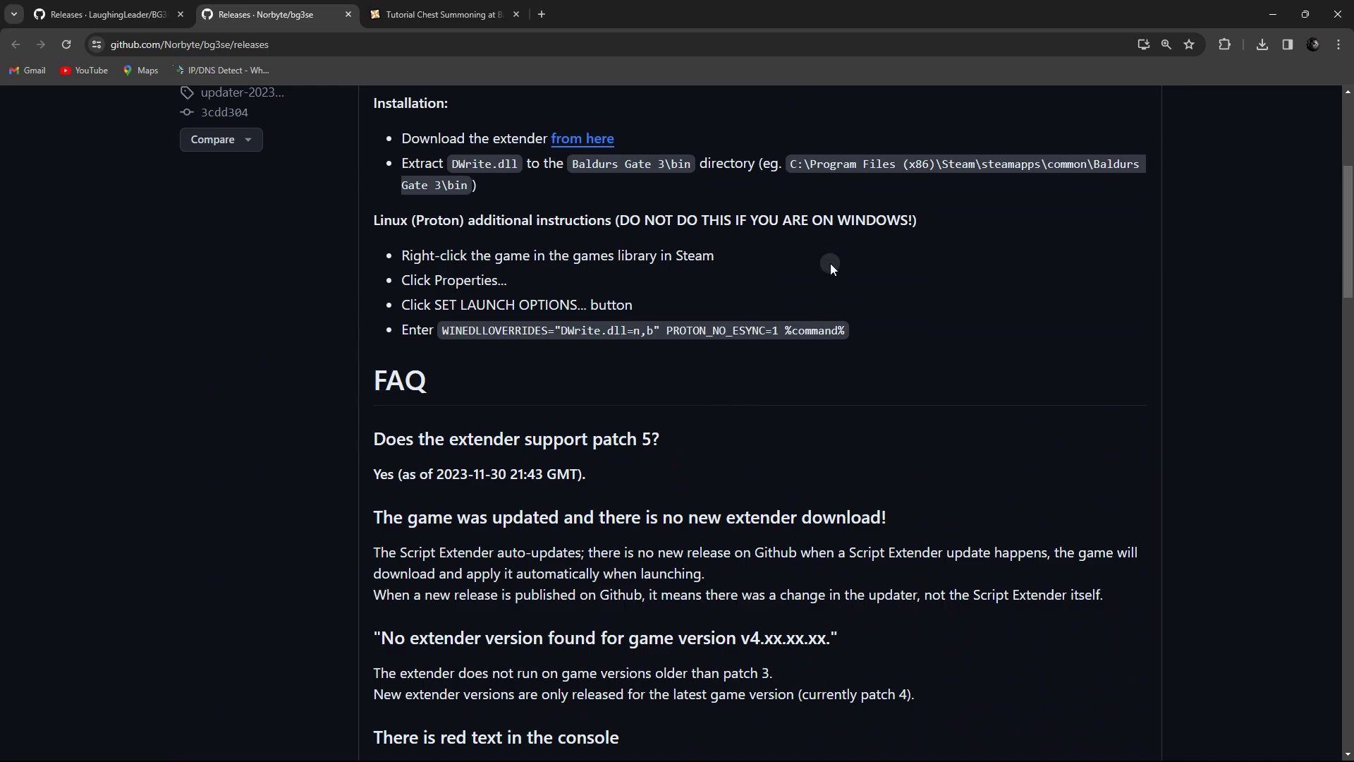
pyautogui.scroll(3, 811, 271)
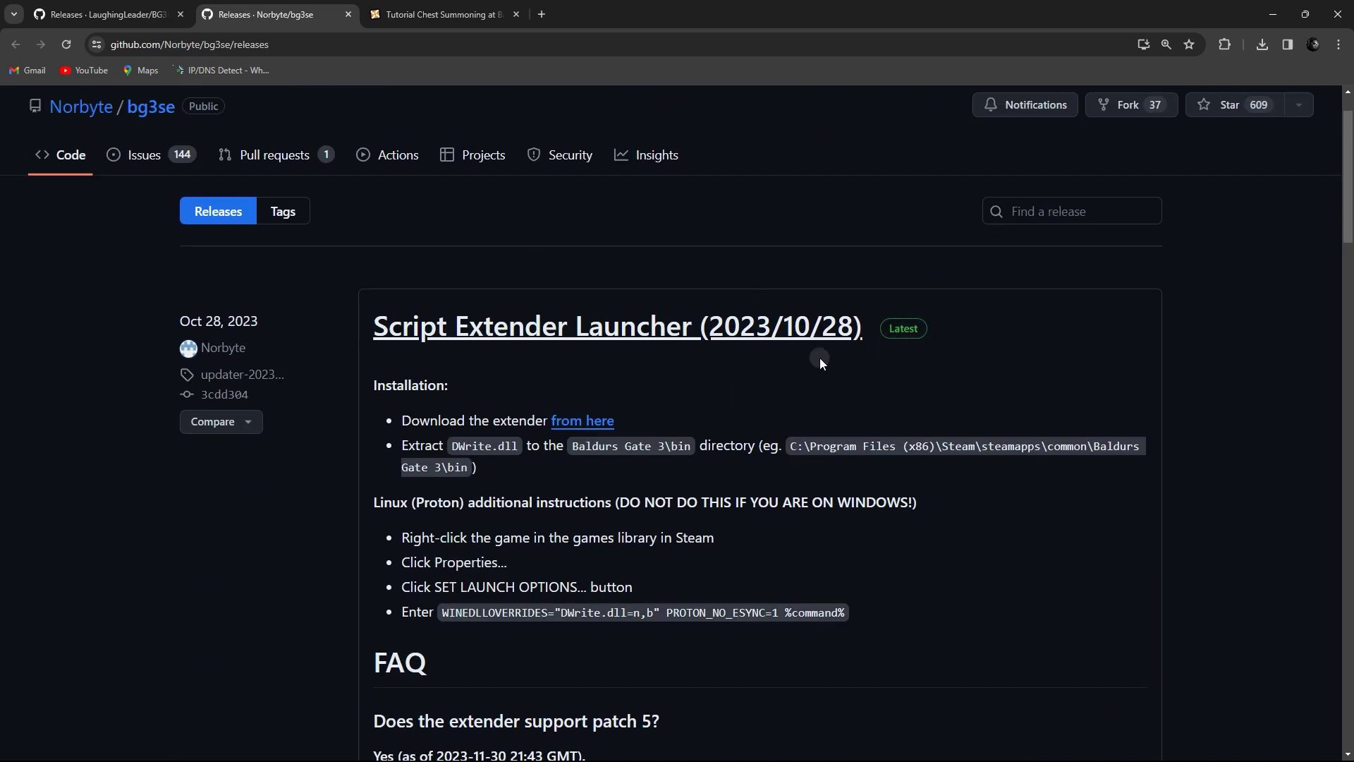
pyautogui.scroll(-20, 819, 358)
pyautogui.scroll(-7, 815, 344)
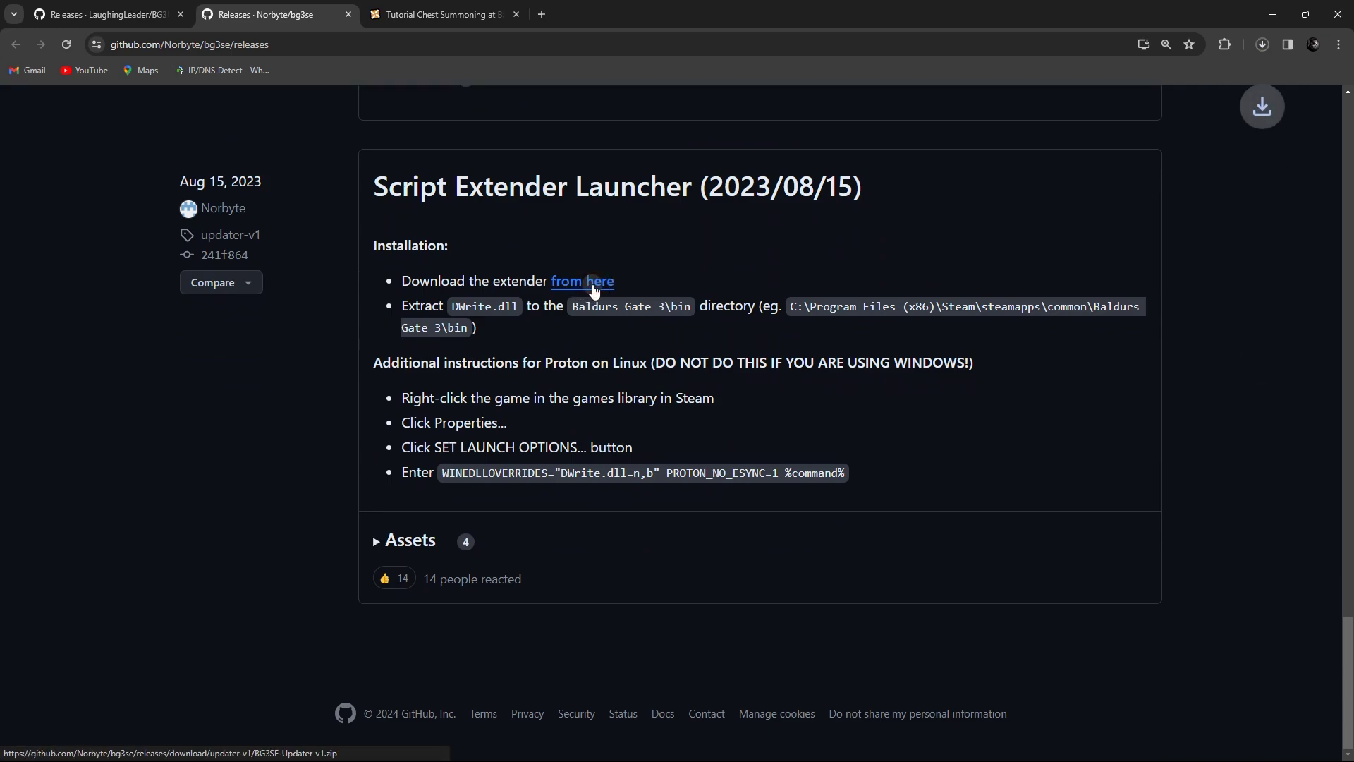
# Go to the Tutorial Chest Summoning mod page and show its Files list
pyautogui.click(1264, 44)
pyautogui.hotkey('ctrl', 'Tab')
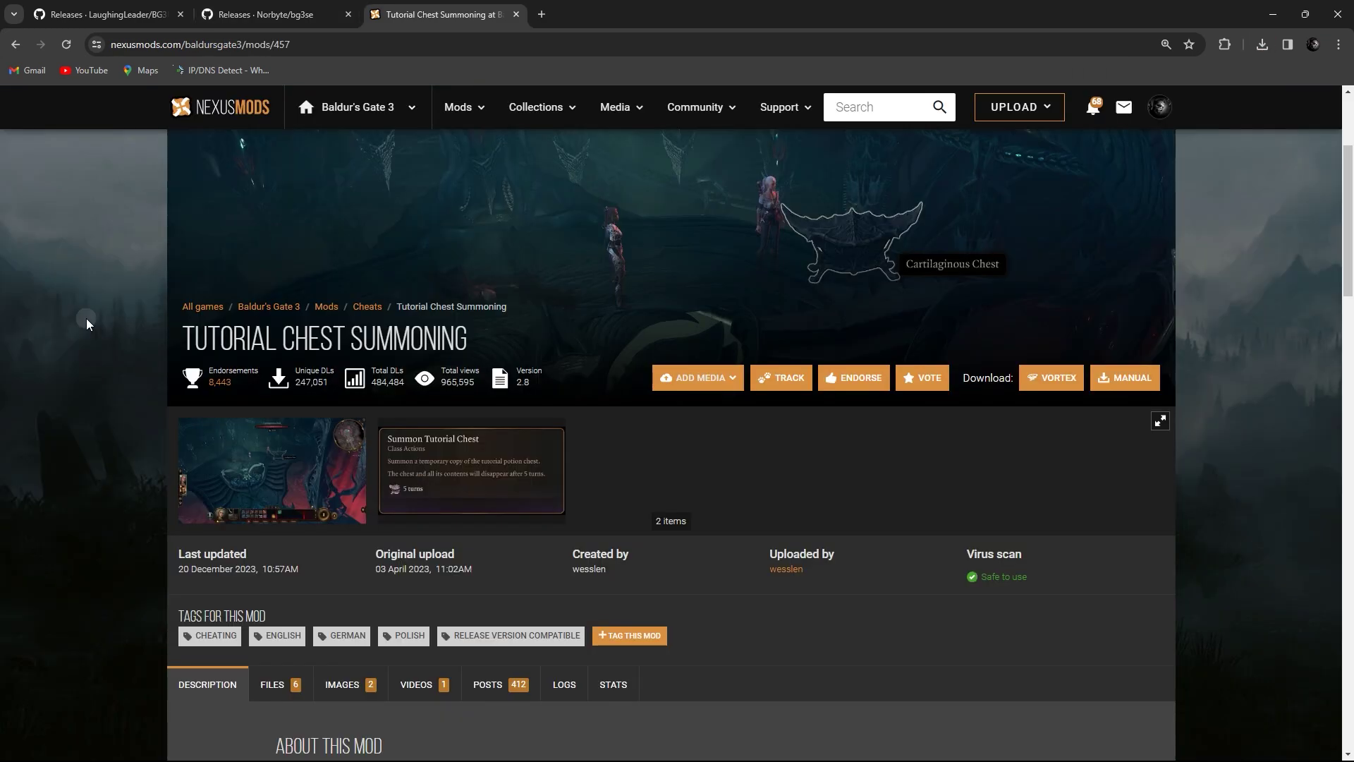
pyautogui.scroll(-3, 86, 319)
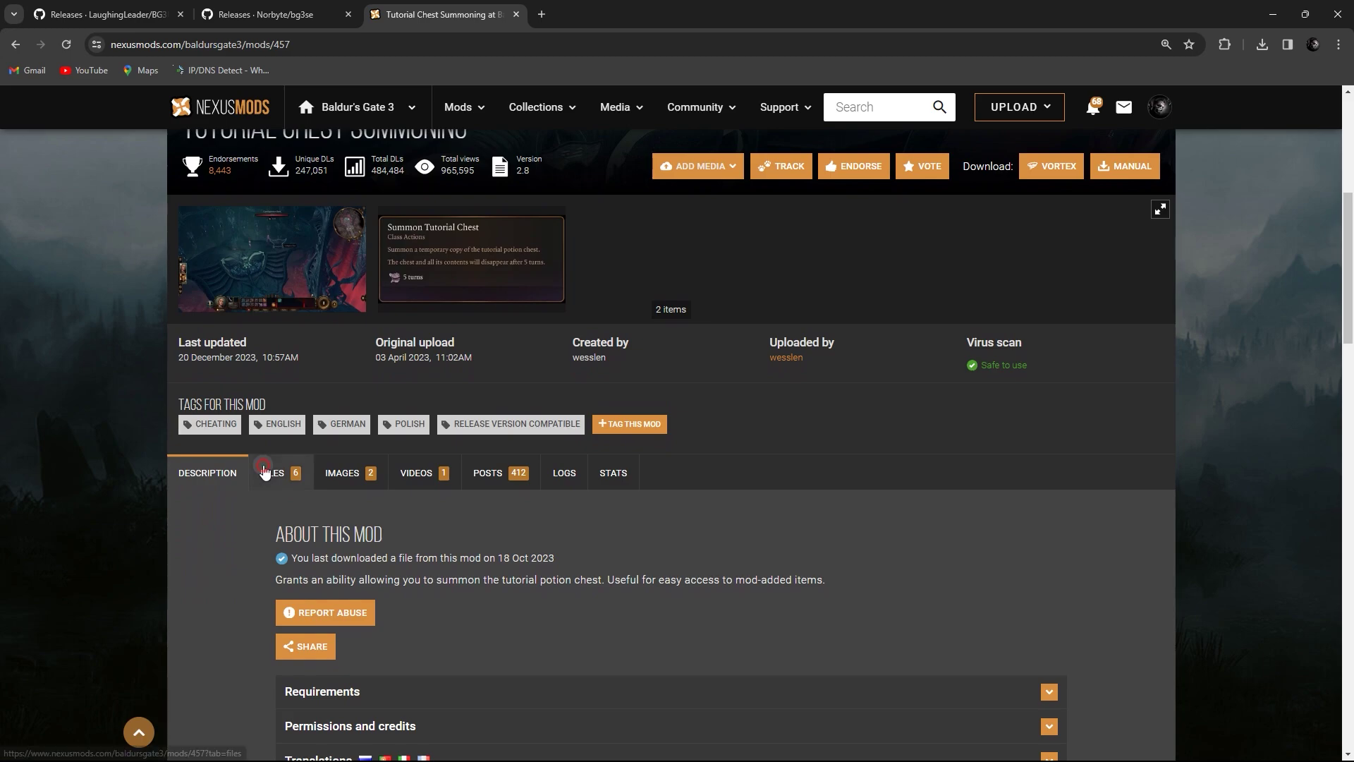
pyautogui.click(264, 472)
pyautogui.scroll(-5, 264, 465)
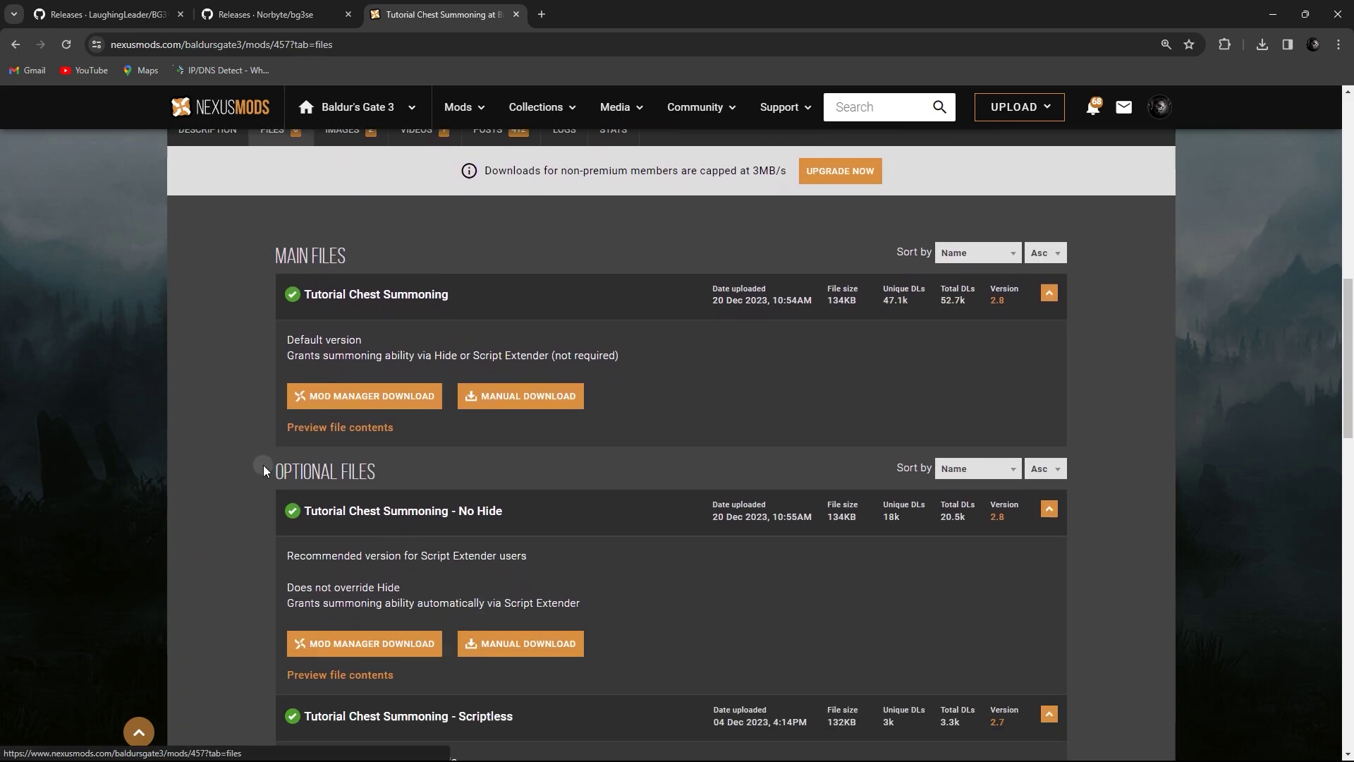
pyautogui.scroll(-8, 264, 470)
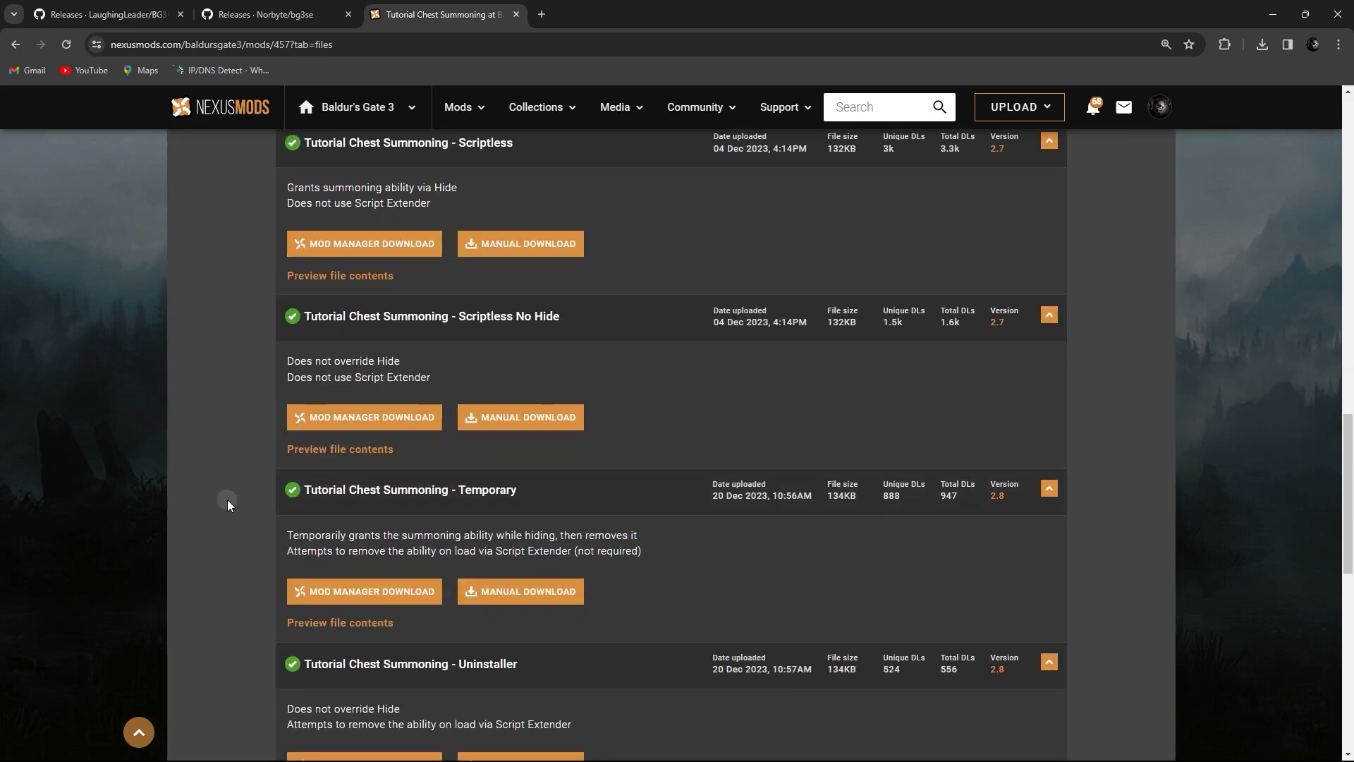
pyautogui.scroll(7, 227, 499)
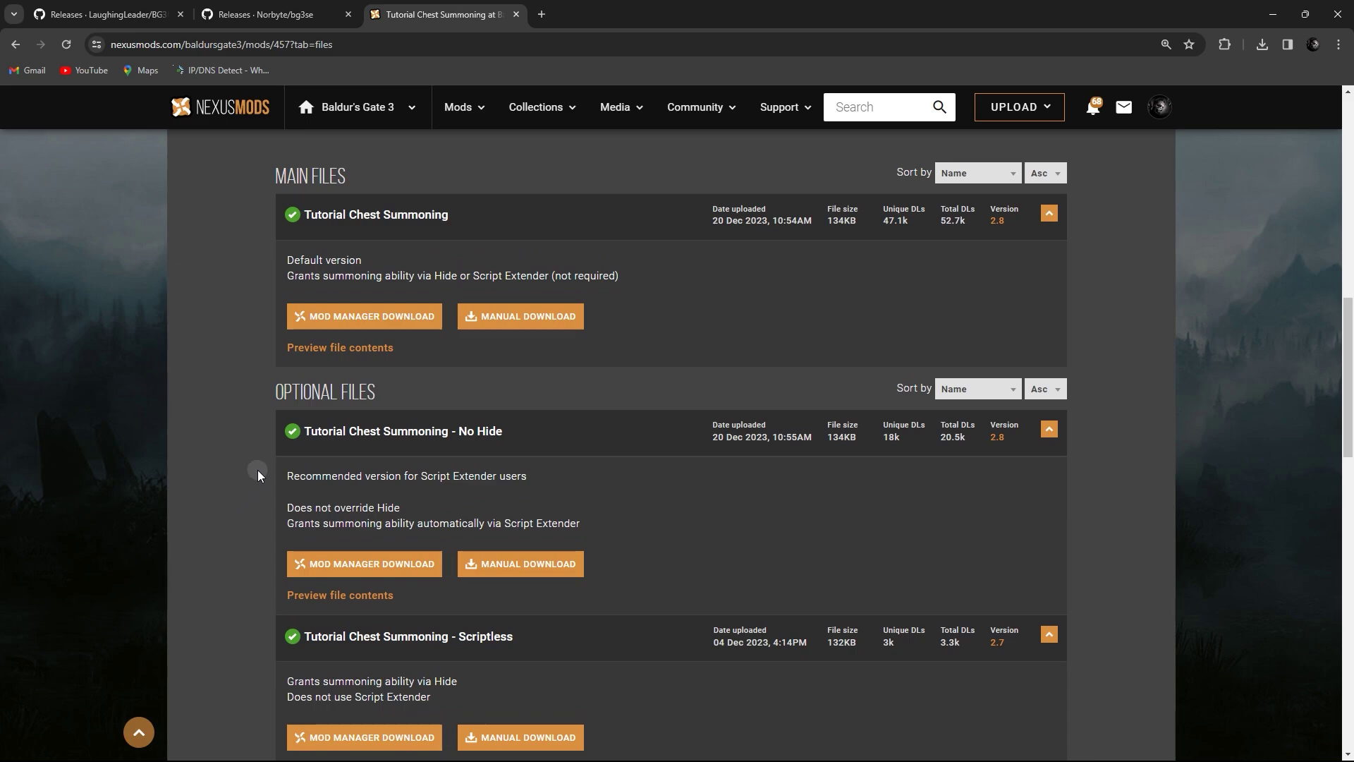
# Manually download the Tutorial Chest Summoning - No Hide file using Slow Download
pyautogui.moveTo(286, 477); pyautogui.dragTo(539, 474)
pyautogui.click(537, 561)
pyautogui.click(518, 496)
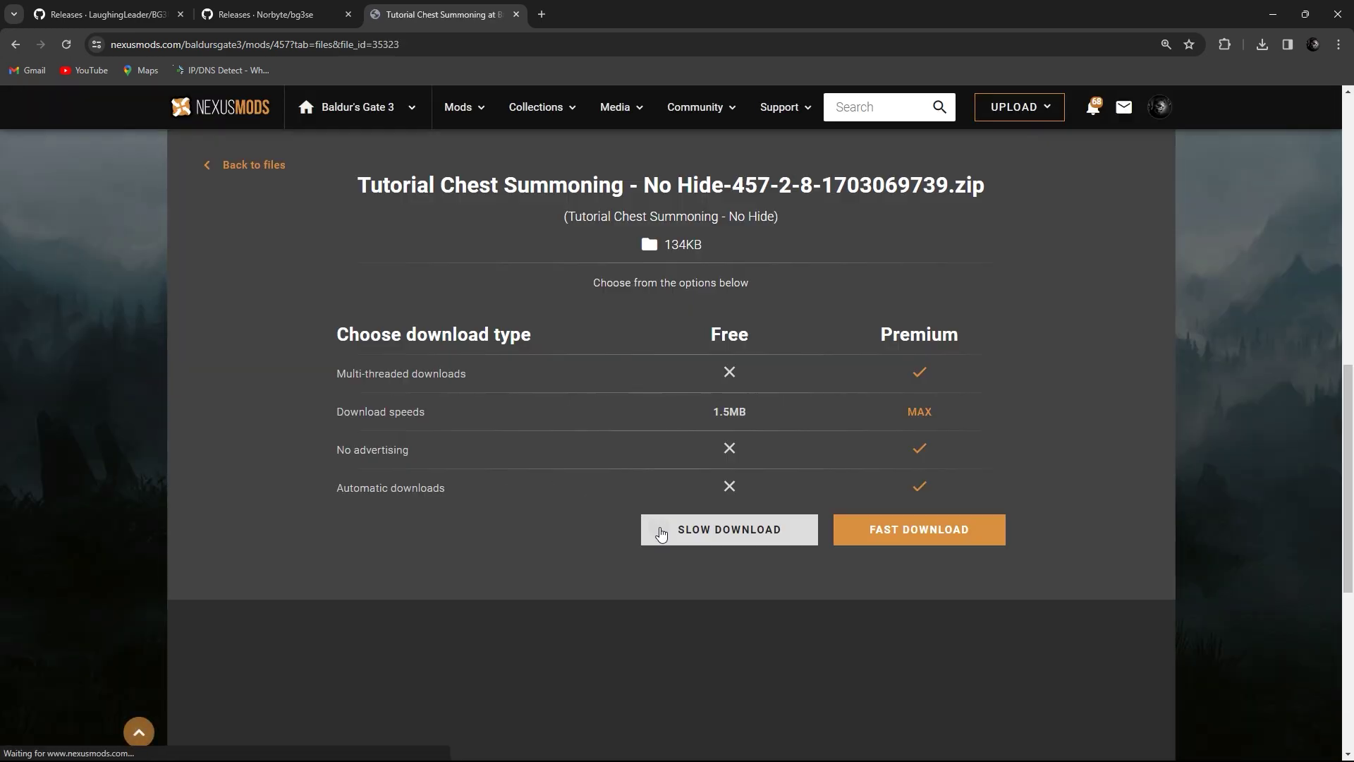
pyautogui.click(661, 533)
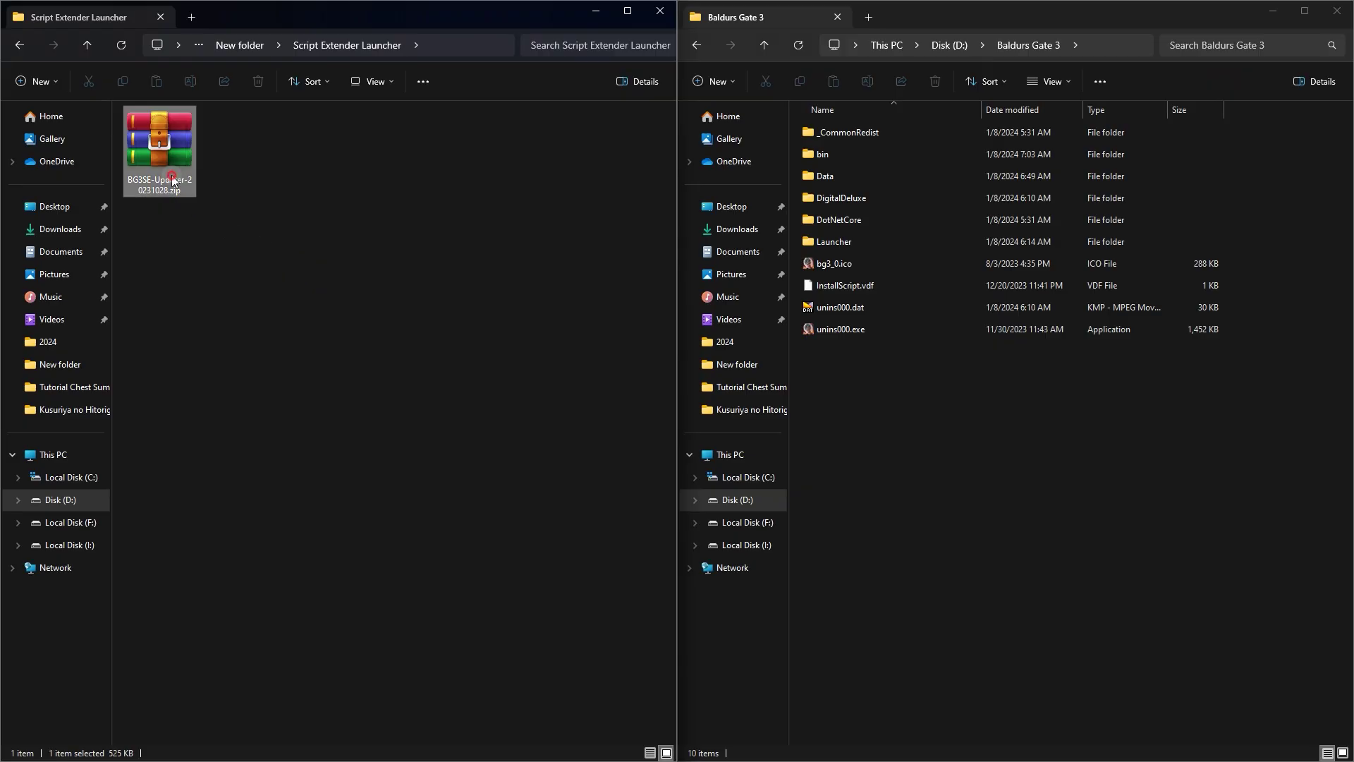
# Copy DWrite.dll from BG3SE-Updater-20231028.zip into the Baldurs Gate 3\bin folder
pyautogui.doubleClick(173, 182)
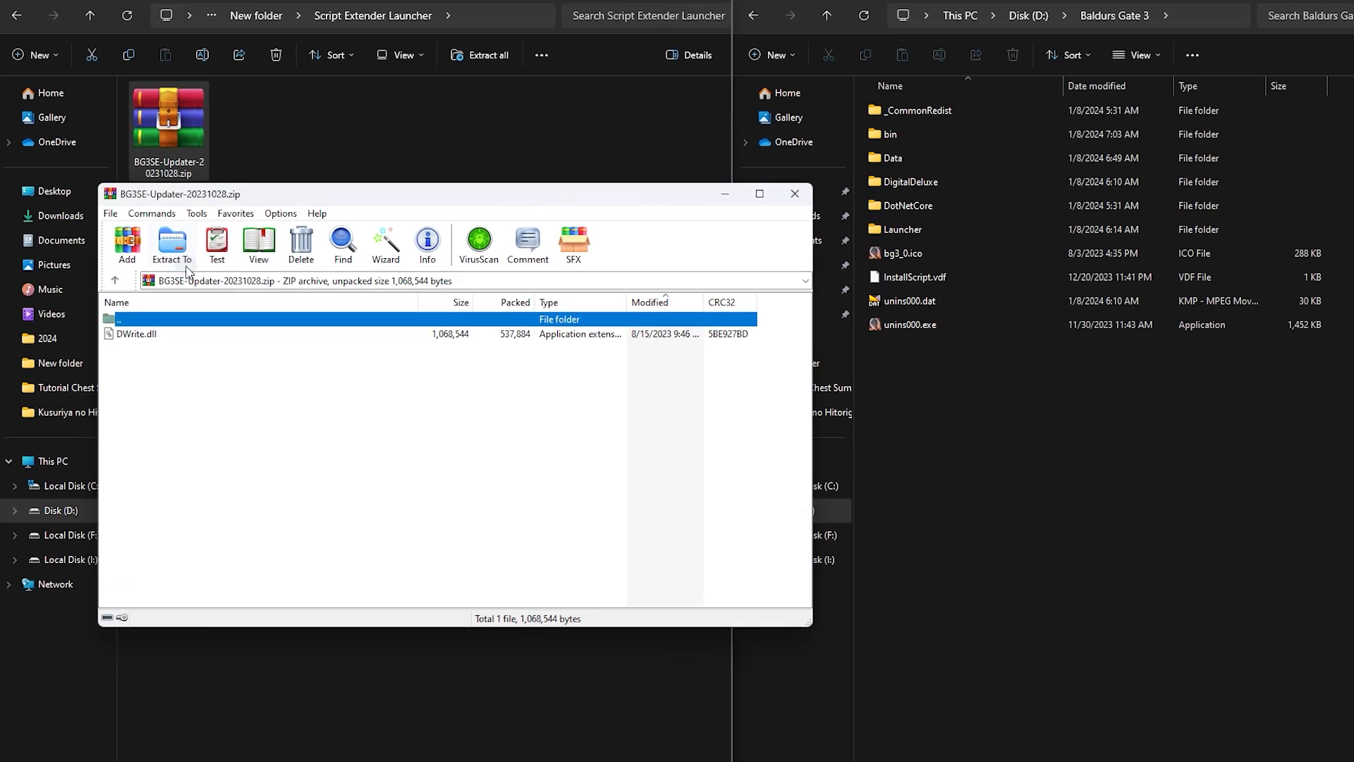
pyautogui.click(151, 336)
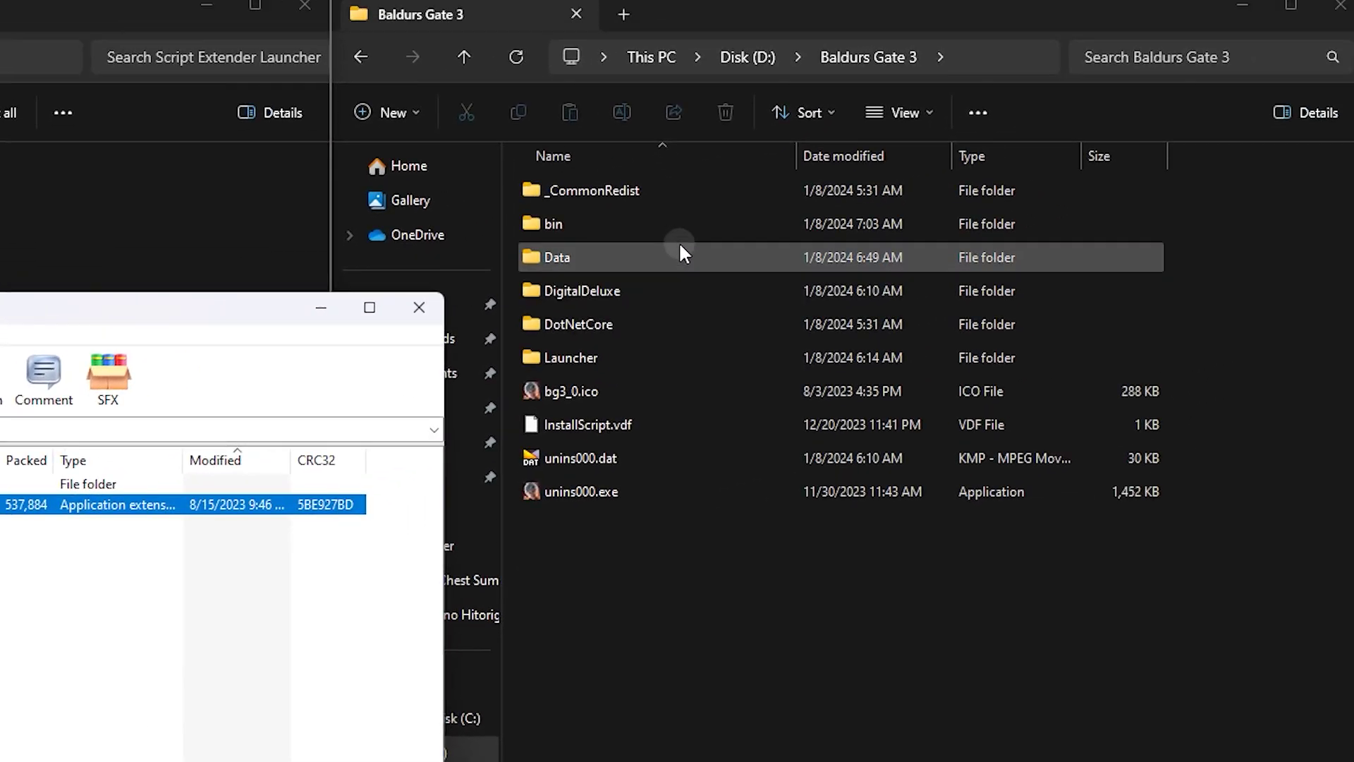
pyautogui.doubleClick(683, 227)
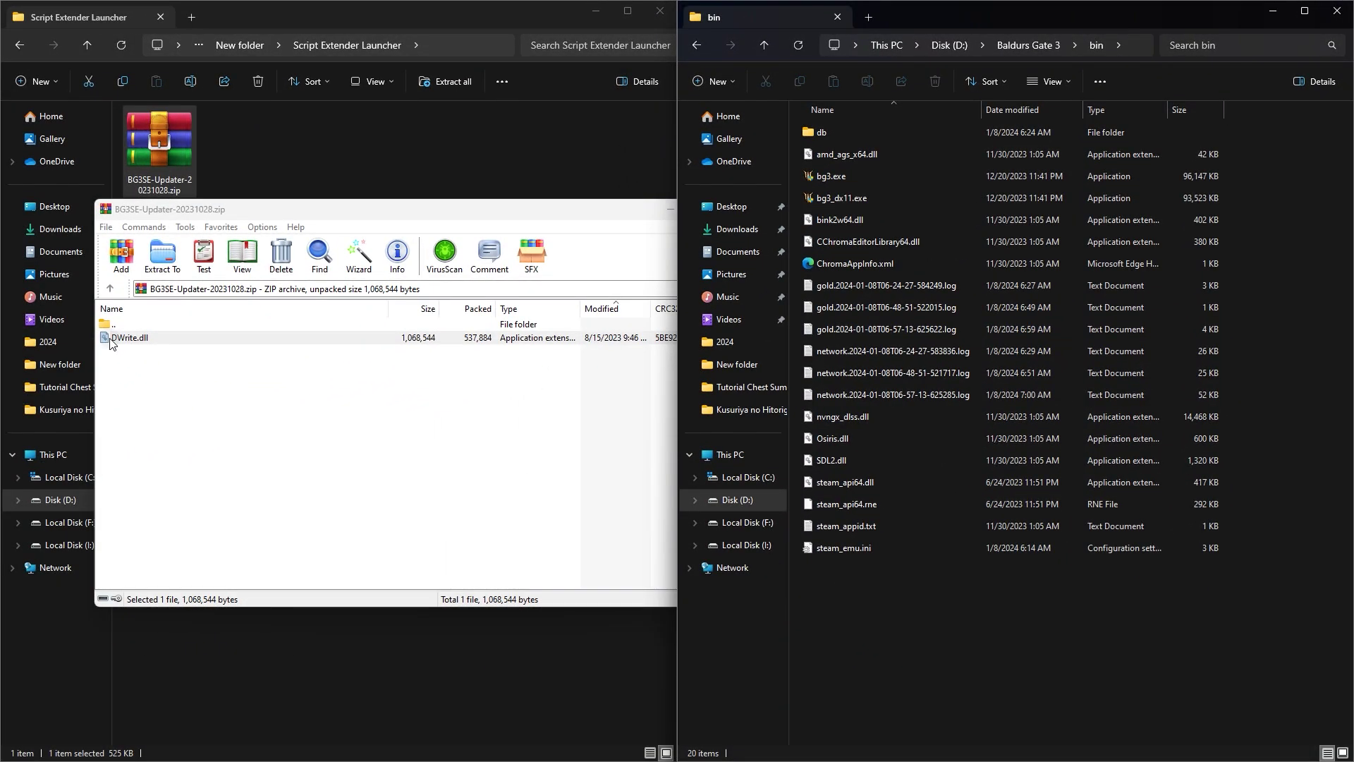
pyautogui.moveTo(111, 344)
pyautogui.mouseDown()
pyautogui.moveTo(593, 316)
pyautogui.moveTo(887, 190)
pyautogui.mouseUp()
pyautogui.moveTo(968, 573); pyautogui.dragTo(968, 577)
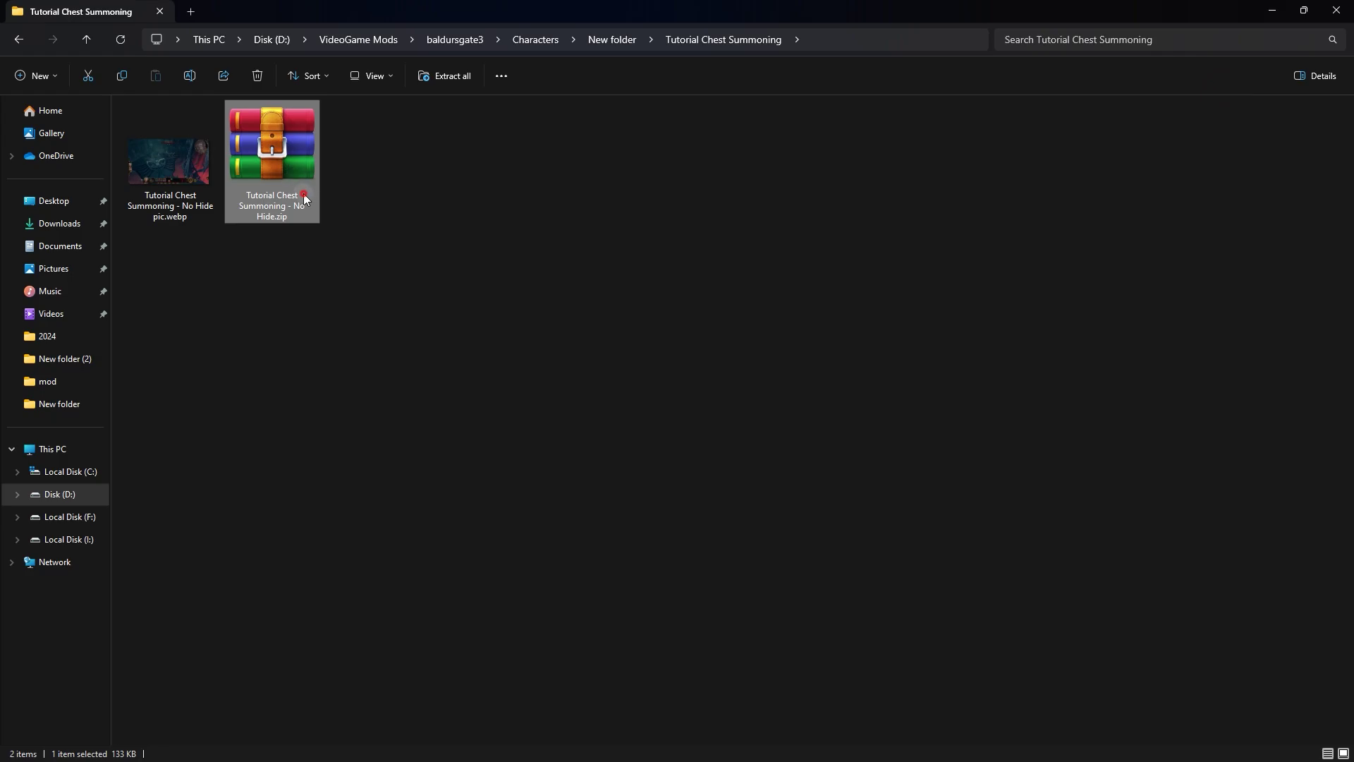
# Extract TutorialChestSummoning.pak from the Tutorial Chest Summoning zip into its download folder
pyautogui.doubleClick(304, 200)
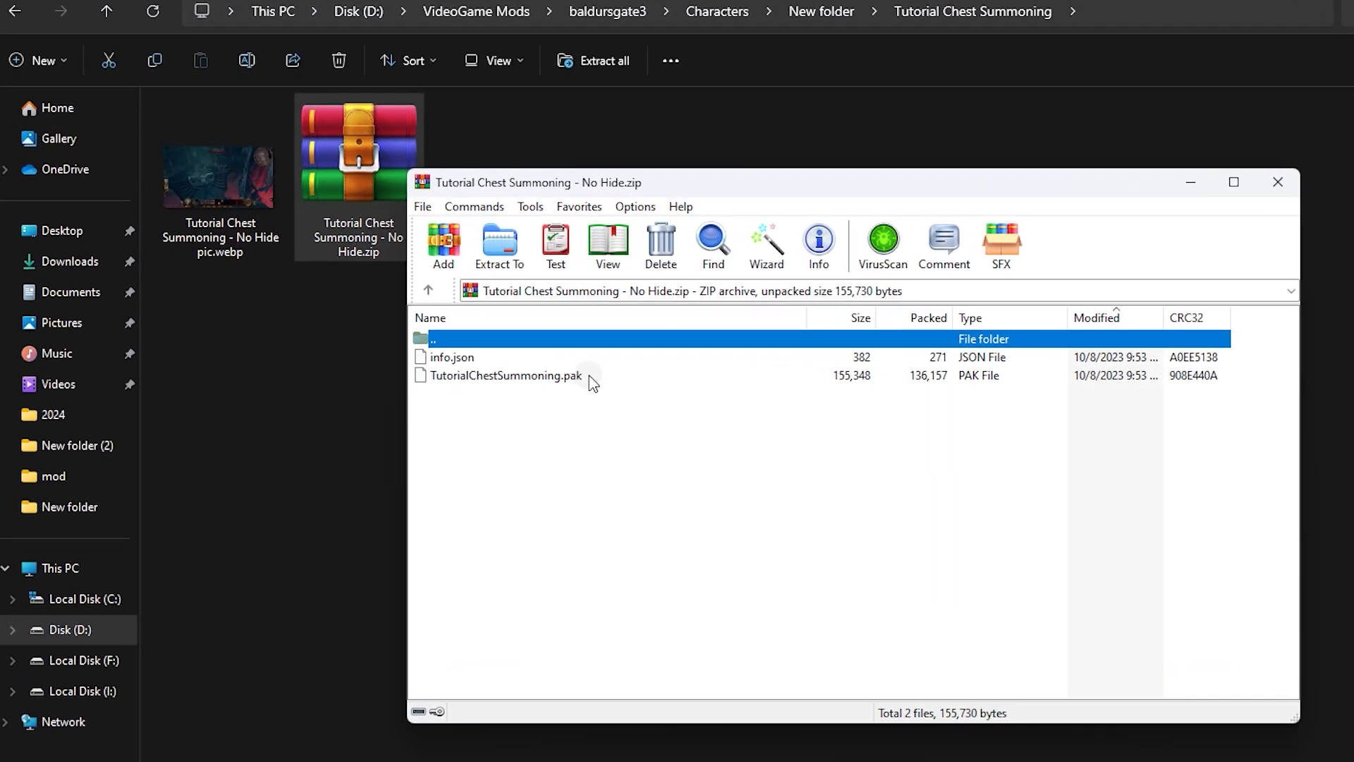
pyautogui.click(591, 380)
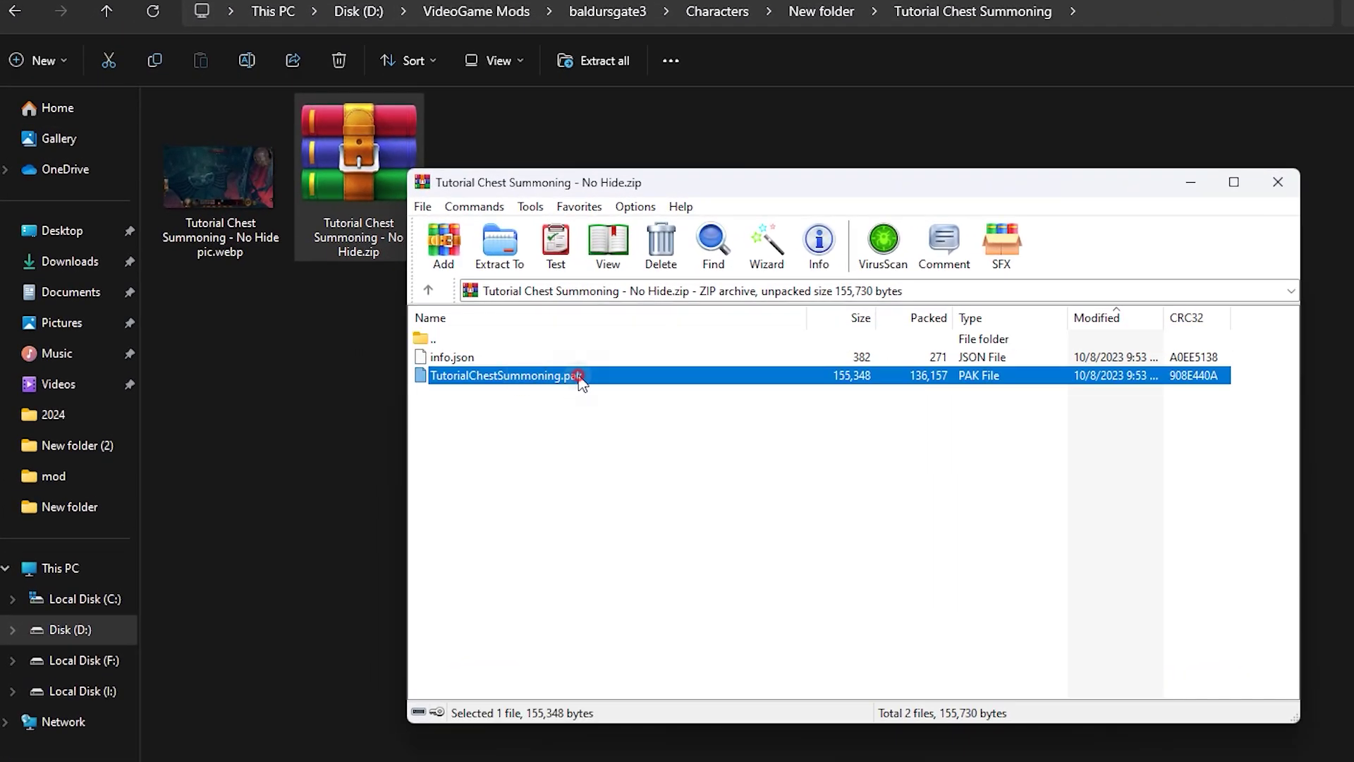
pyautogui.moveTo(305, 340); pyautogui.dragTo(303, 335)
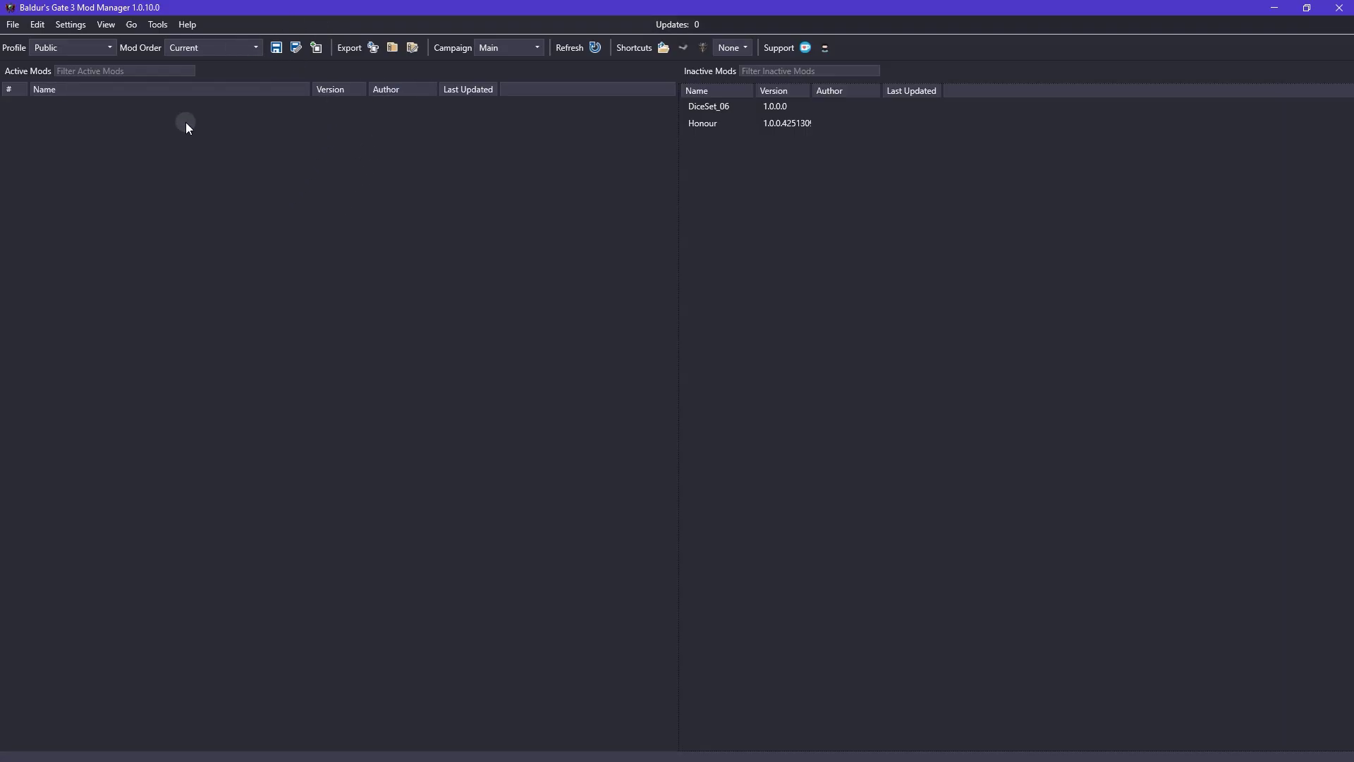
# Import TutorialChestSummoning.pak with File > Import Mod
pyautogui.click(11, 24)
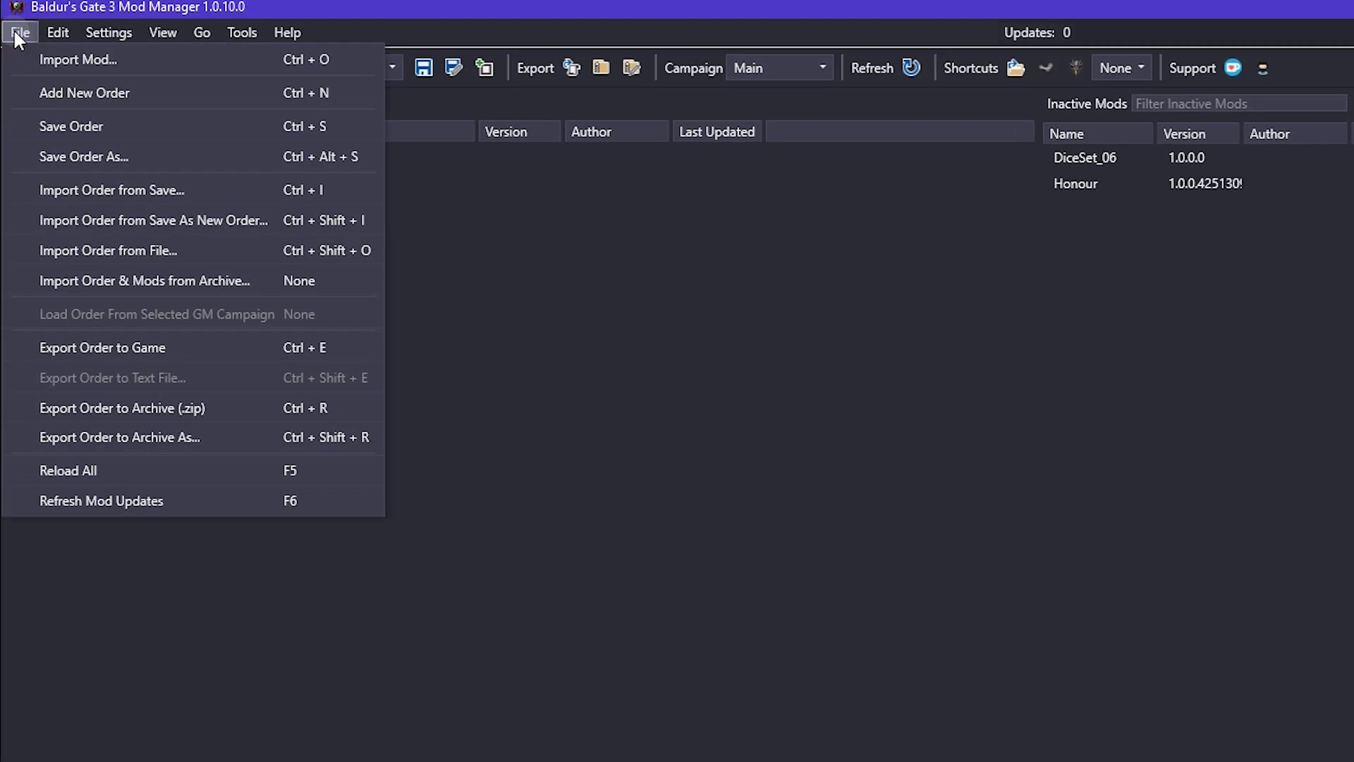
pyautogui.click(125, 60)
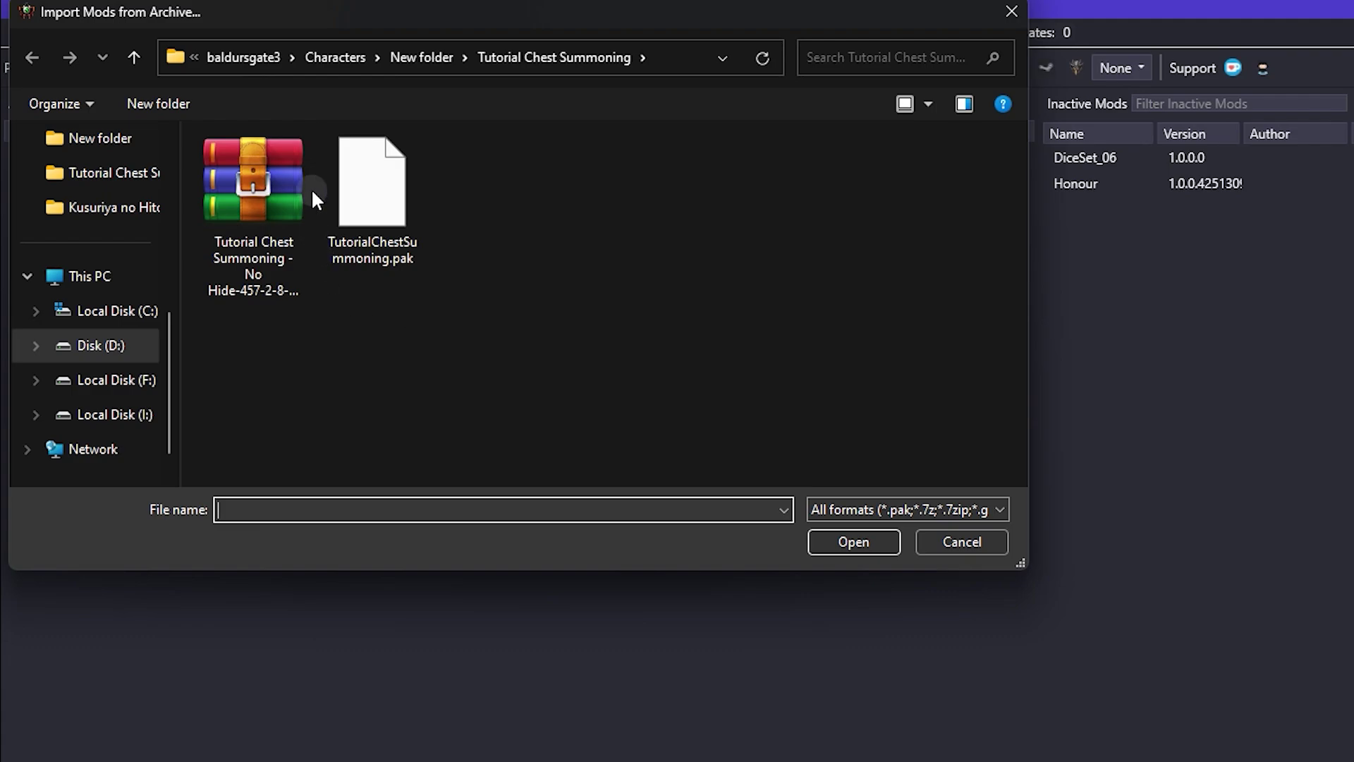
pyautogui.click(381, 173)
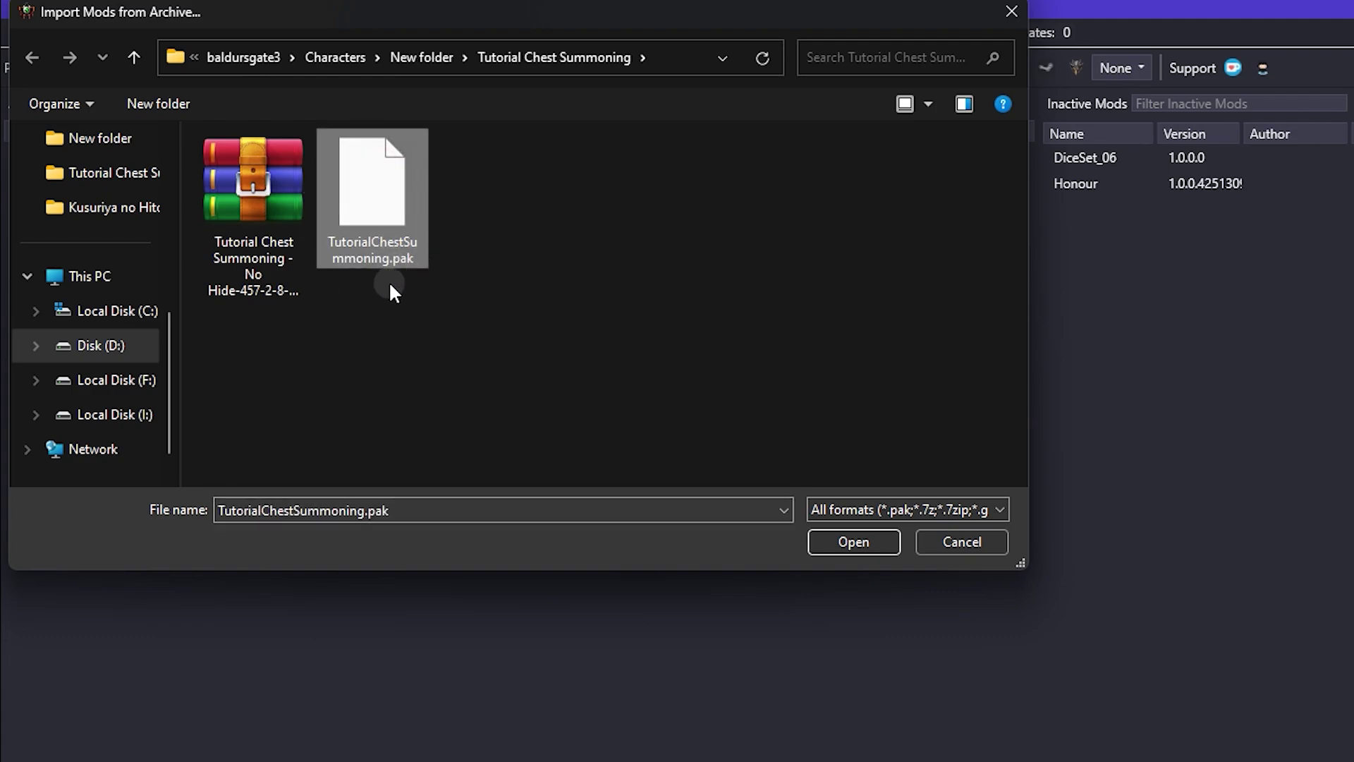
pyautogui.click(862, 541)
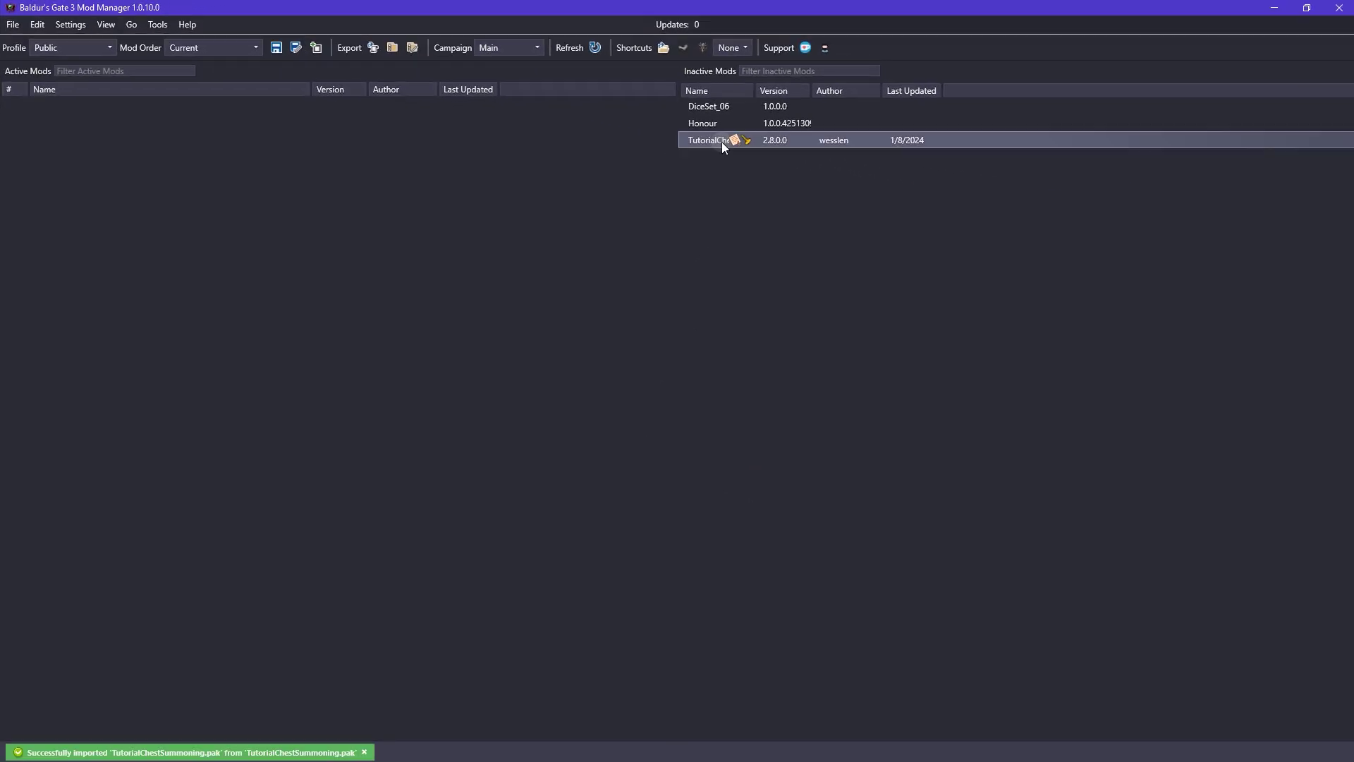
# Move TutorialChestSummoning into Active Mods and save the load order
pyautogui.moveTo(713, 138)
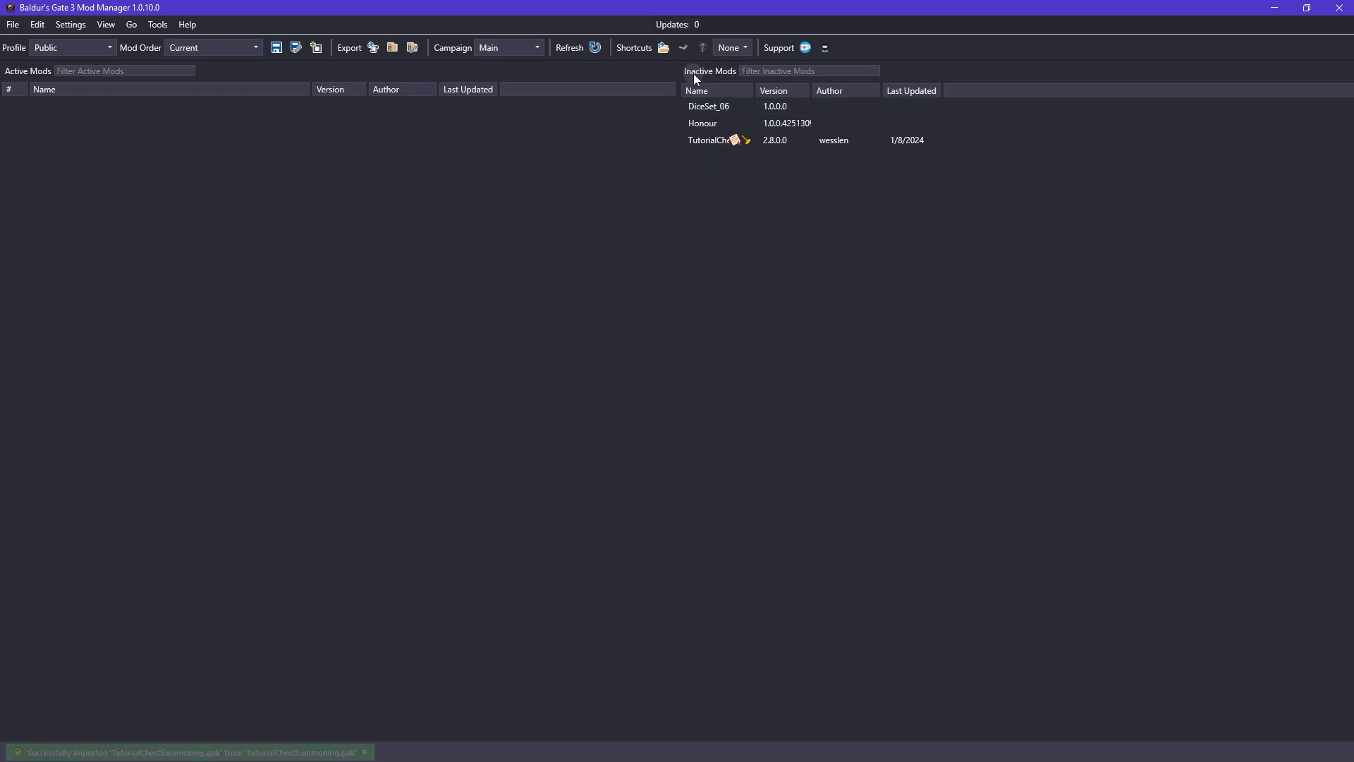
pyautogui.moveTo(721, 141)
pyautogui.mouseDown()
pyautogui.moveTo(727, 203)
pyautogui.moveTo(315, 161)
pyautogui.mouseUp()
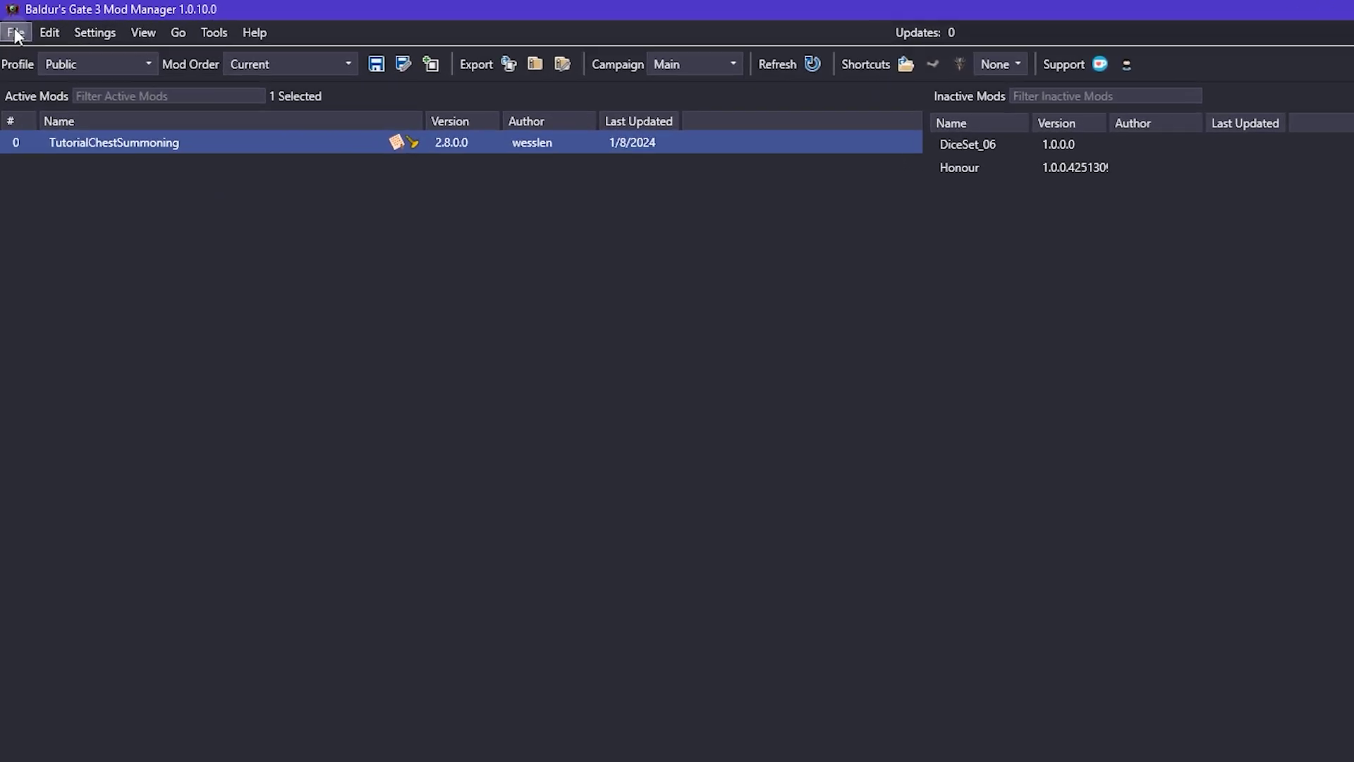
pyautogui.click(16, 36)
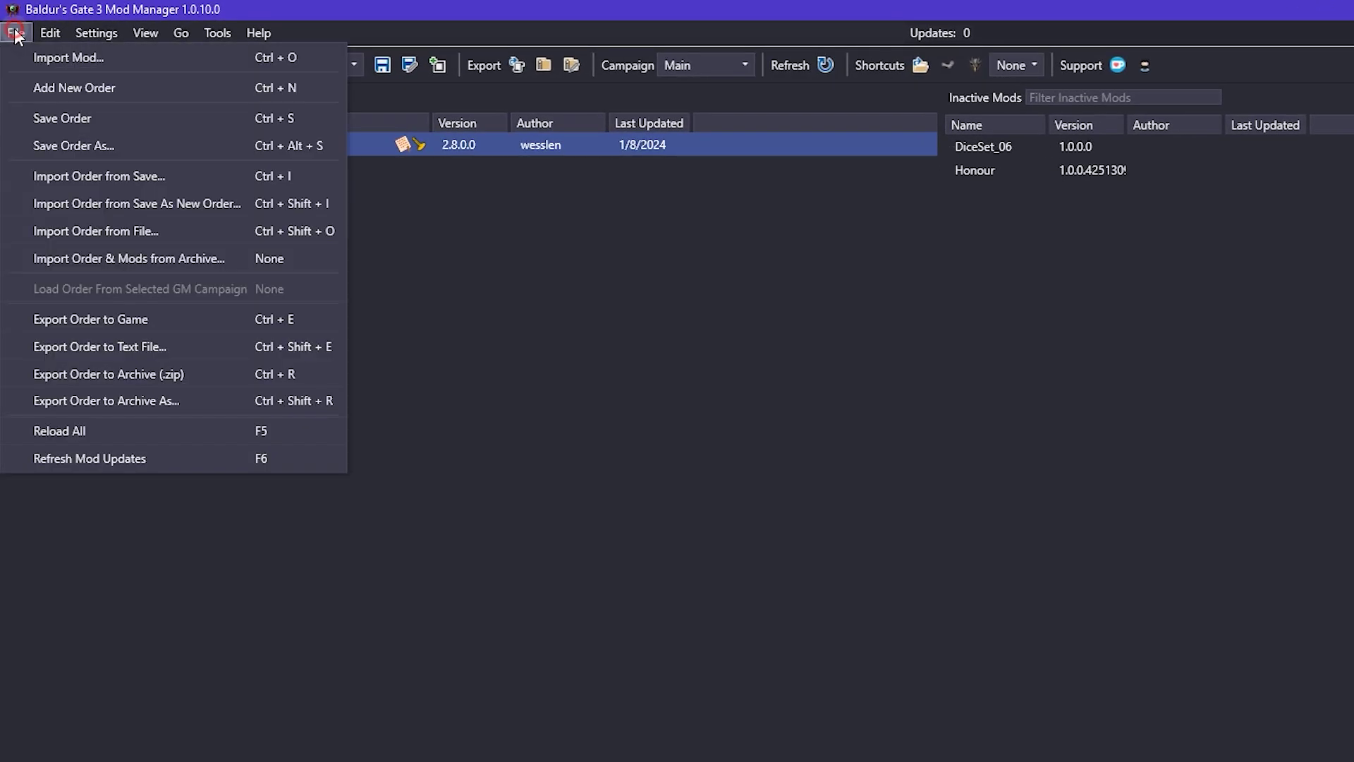
pyautogui.click(90, 119)
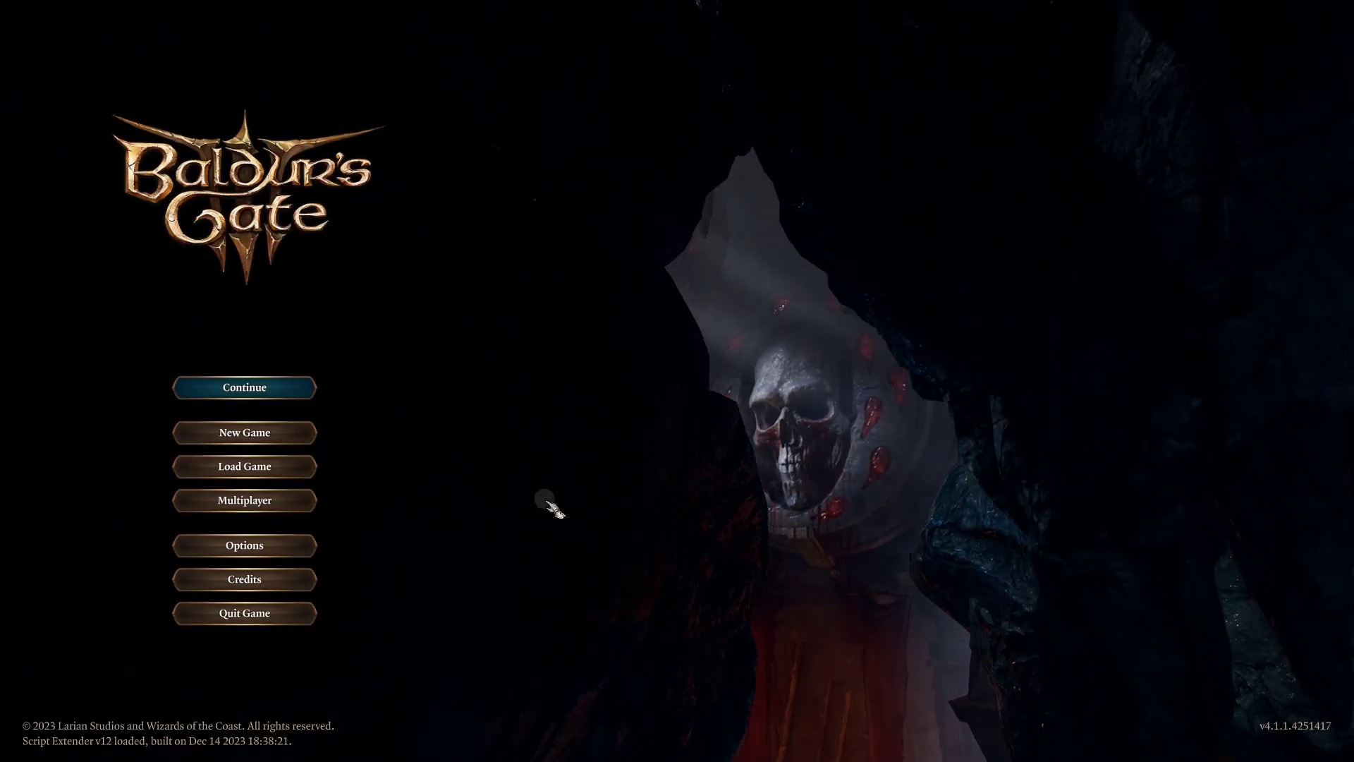
# Start a new game on Balanced difficulty
pyautogui.click(304, 432)
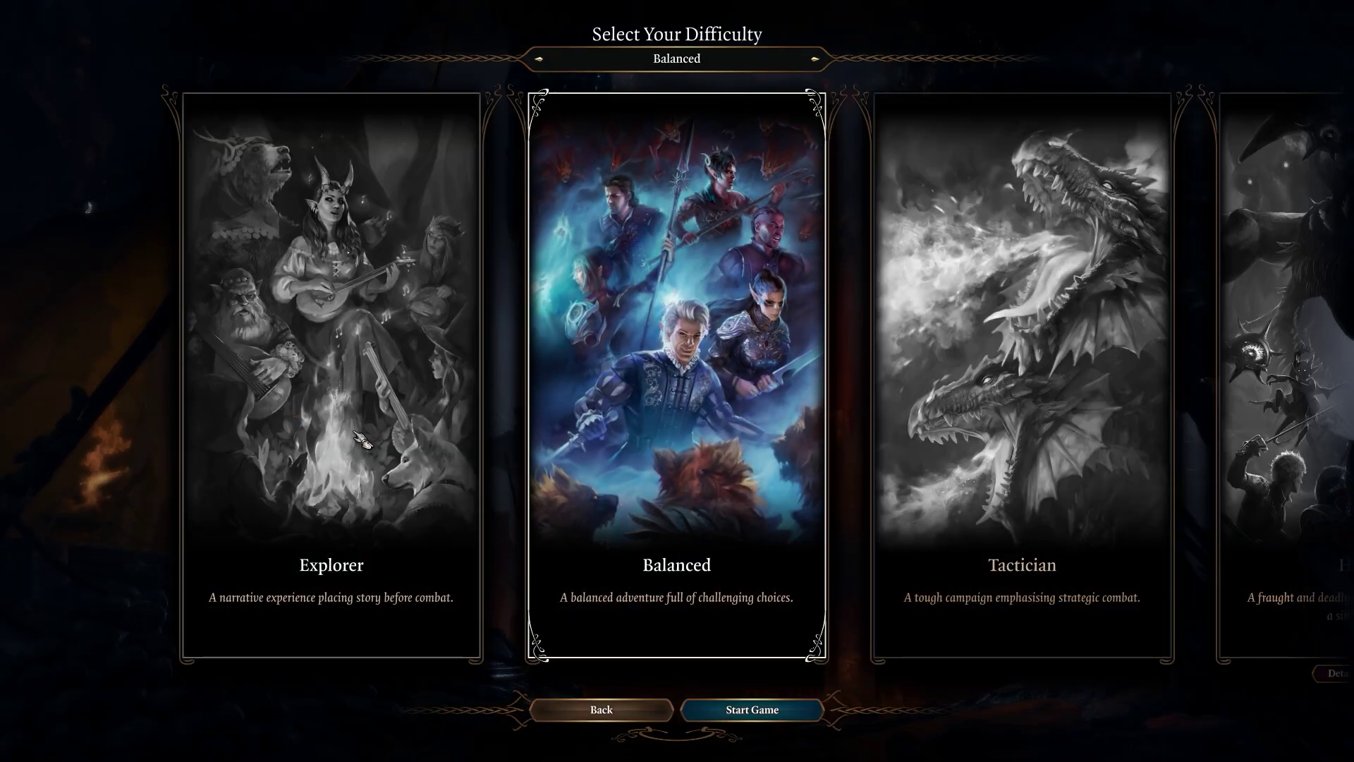
pyautogui.click(773, 714)
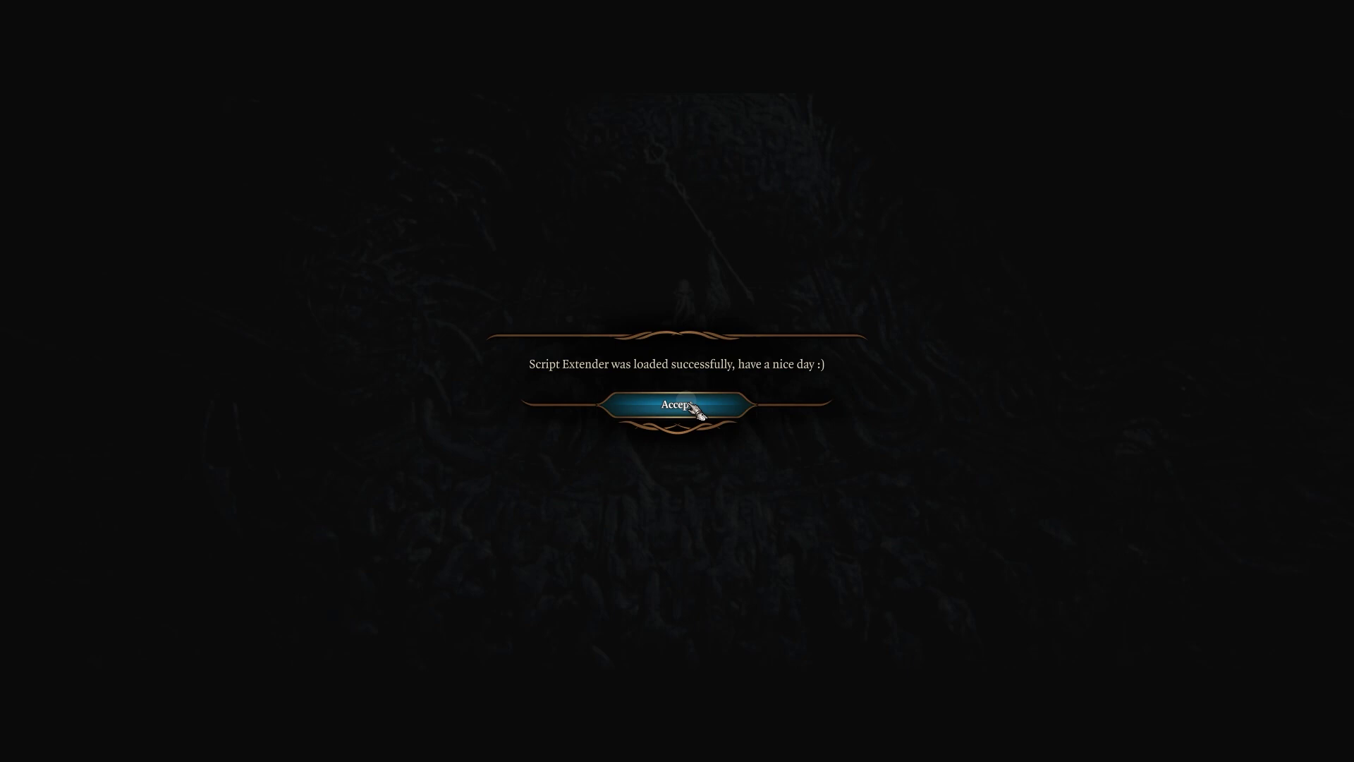
# Dismiss the Script Extender notice and summon the Tutorial Chest beside the character
pyautogui.click(688, 406)
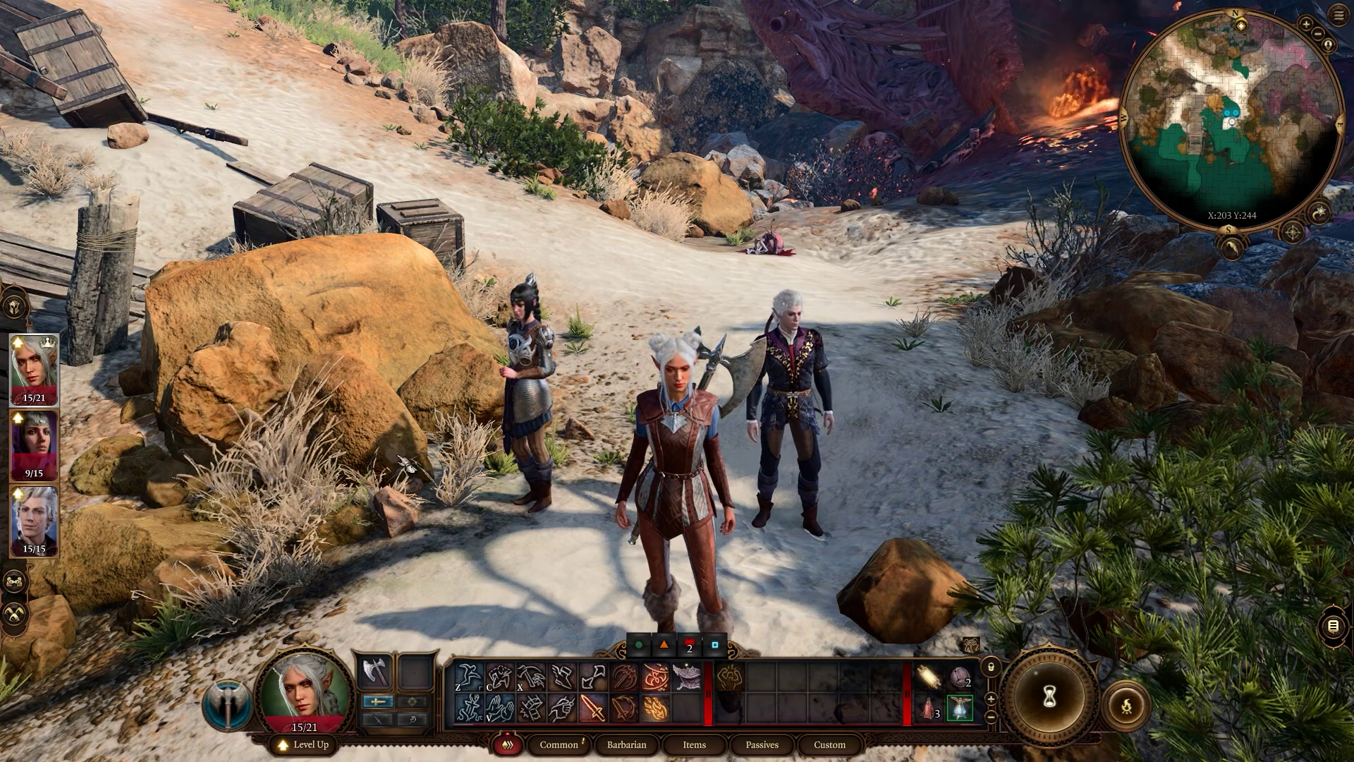
pyautogui.click(580, 746)
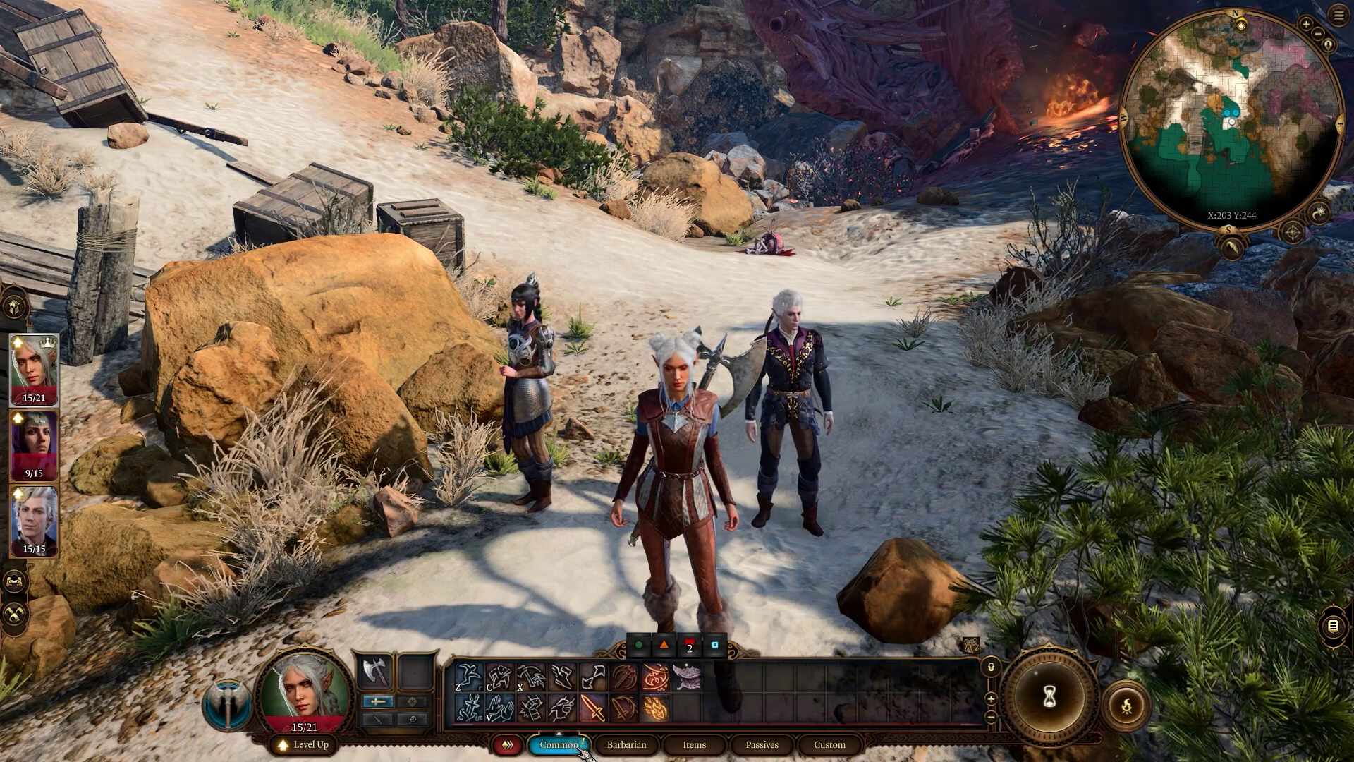
pyautogui.click(690, 679)
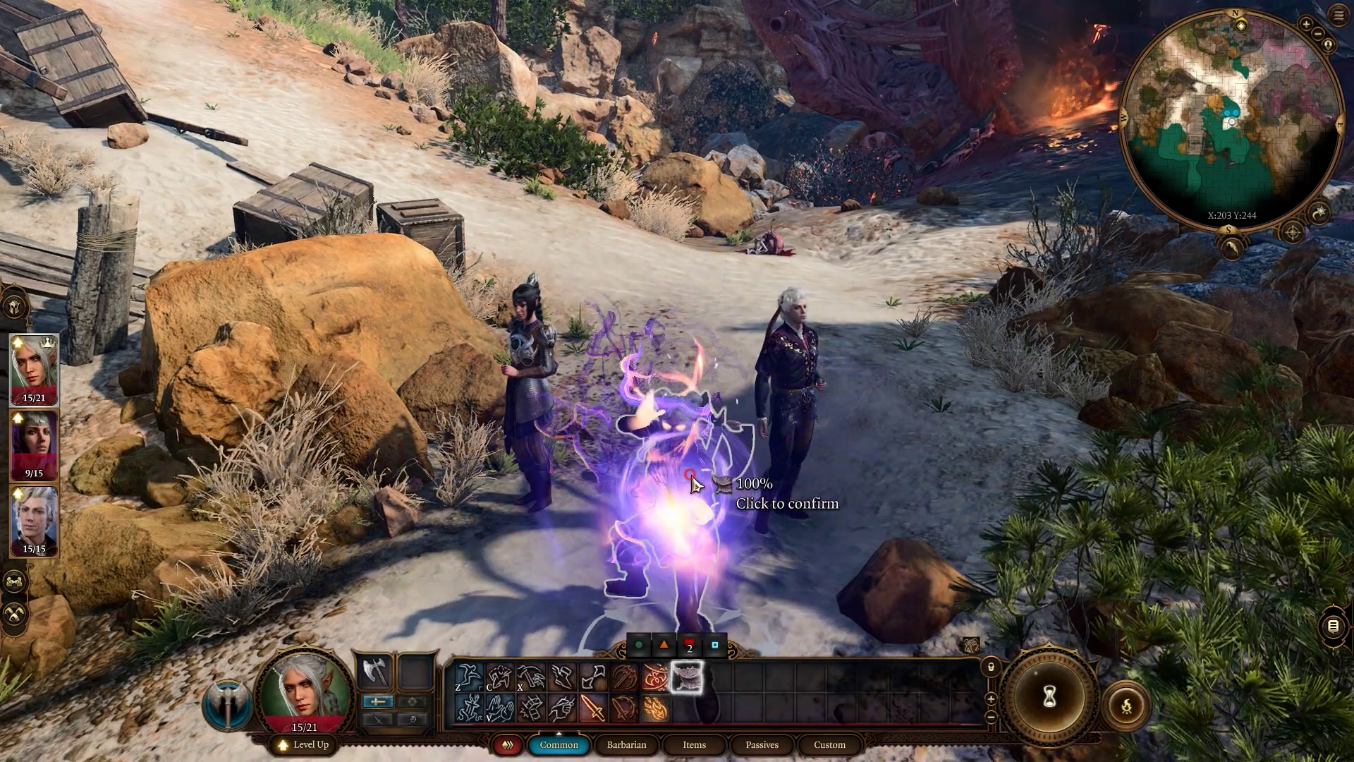
pyautogui.click(687, 483)
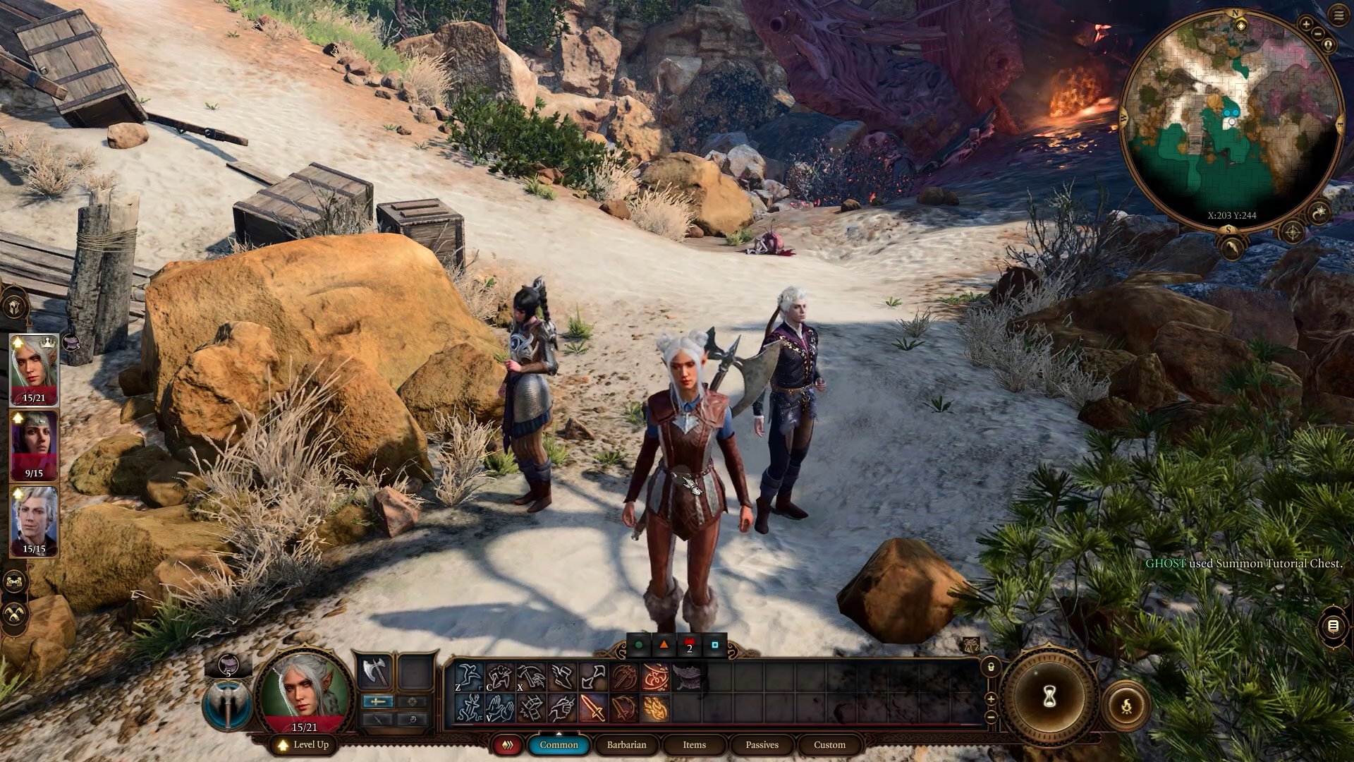
# Open the Tutorial Chest from the inventory and unpack the Ciri's Gear bundle
pyautogui.press('i')
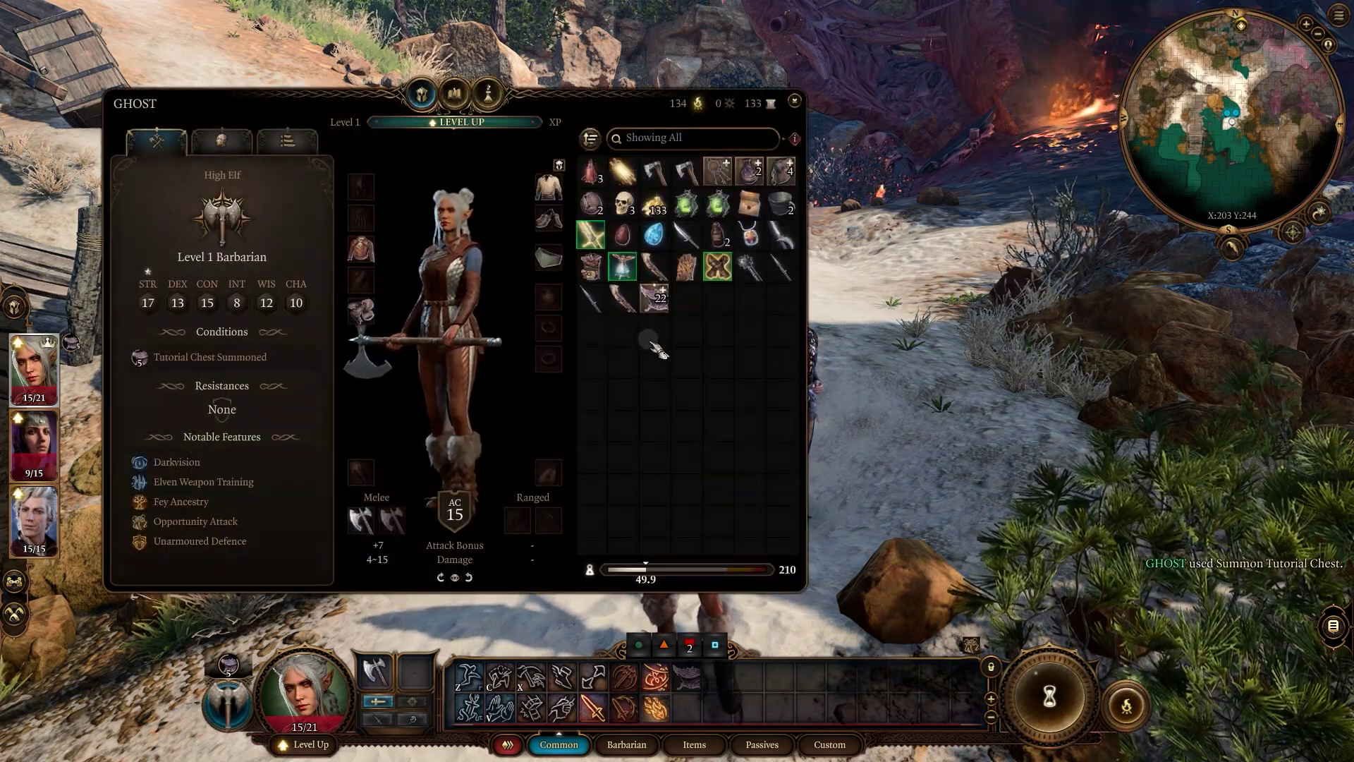
pyautogui.moveTo(663, 318)
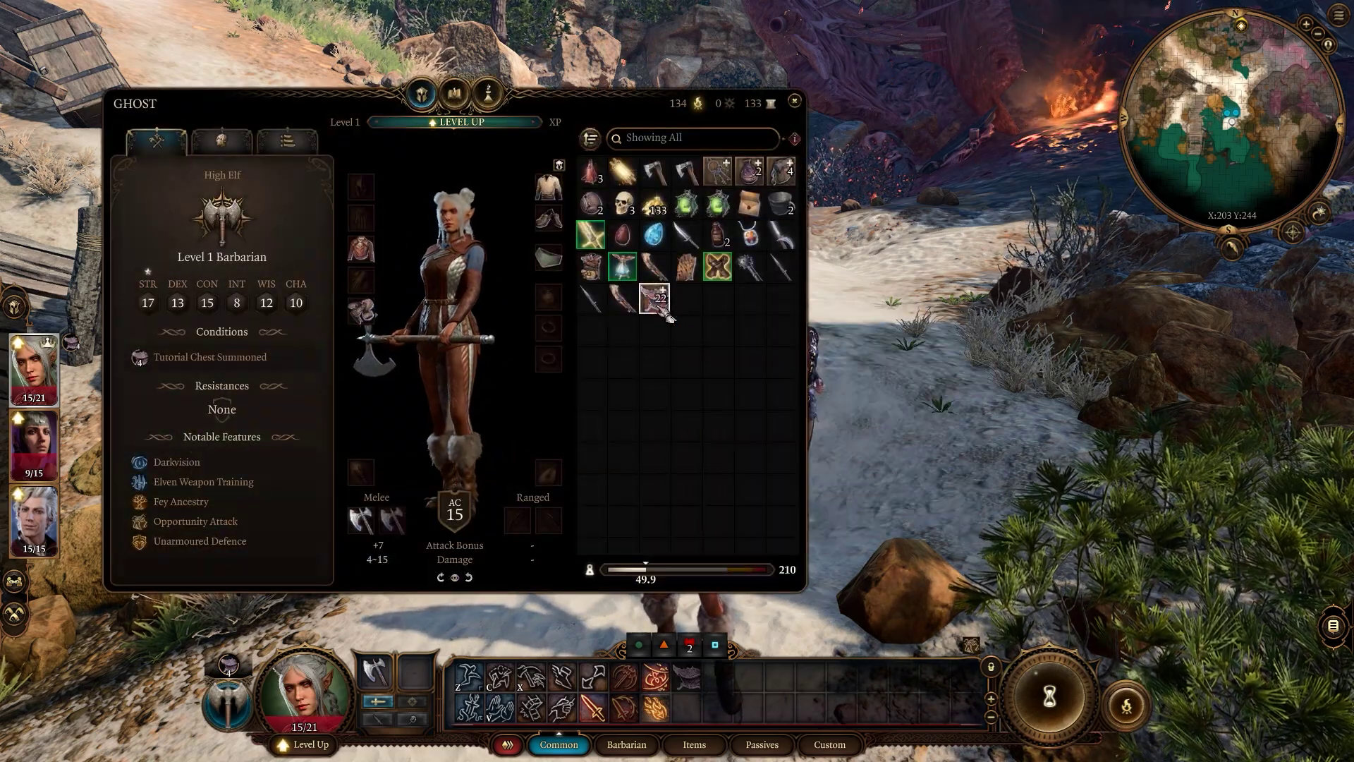
pyautogui.rightClick(664, 316)
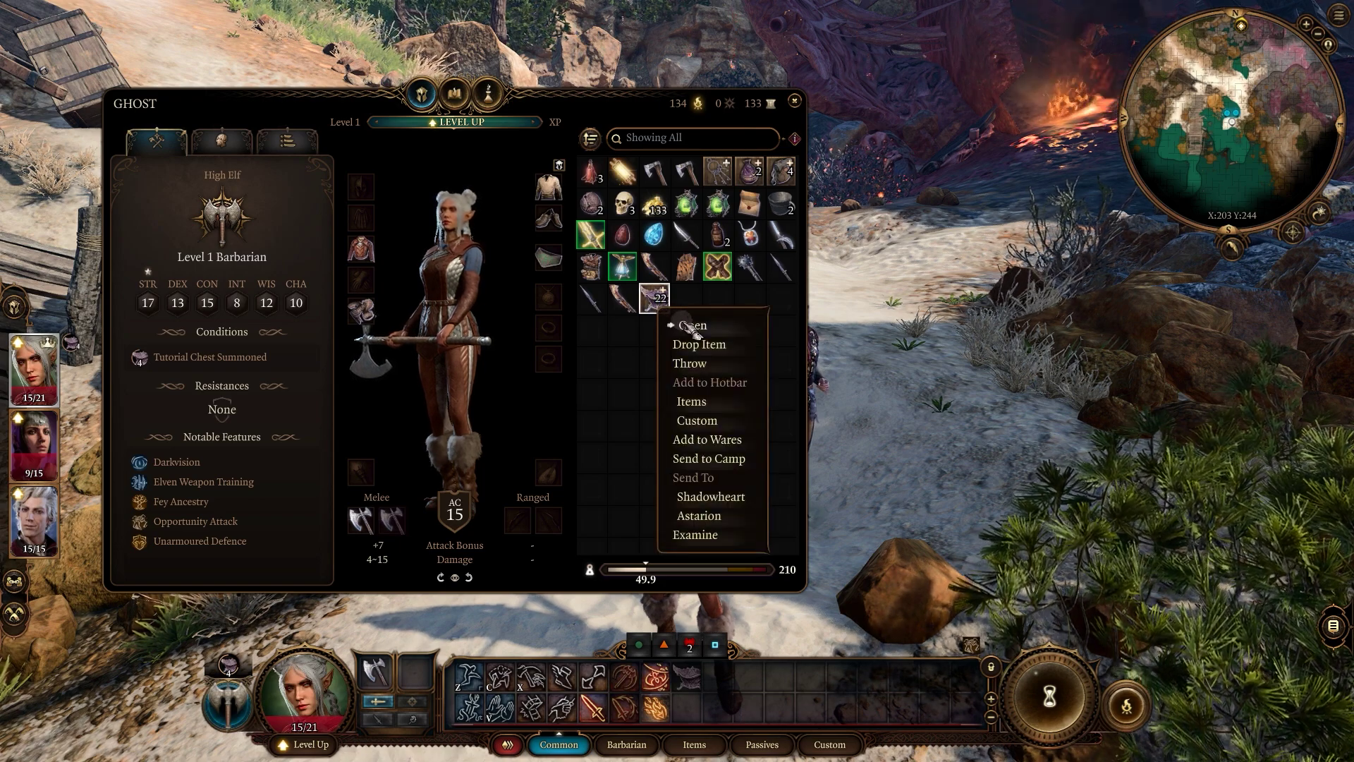
pyautogui.click(687, 326)
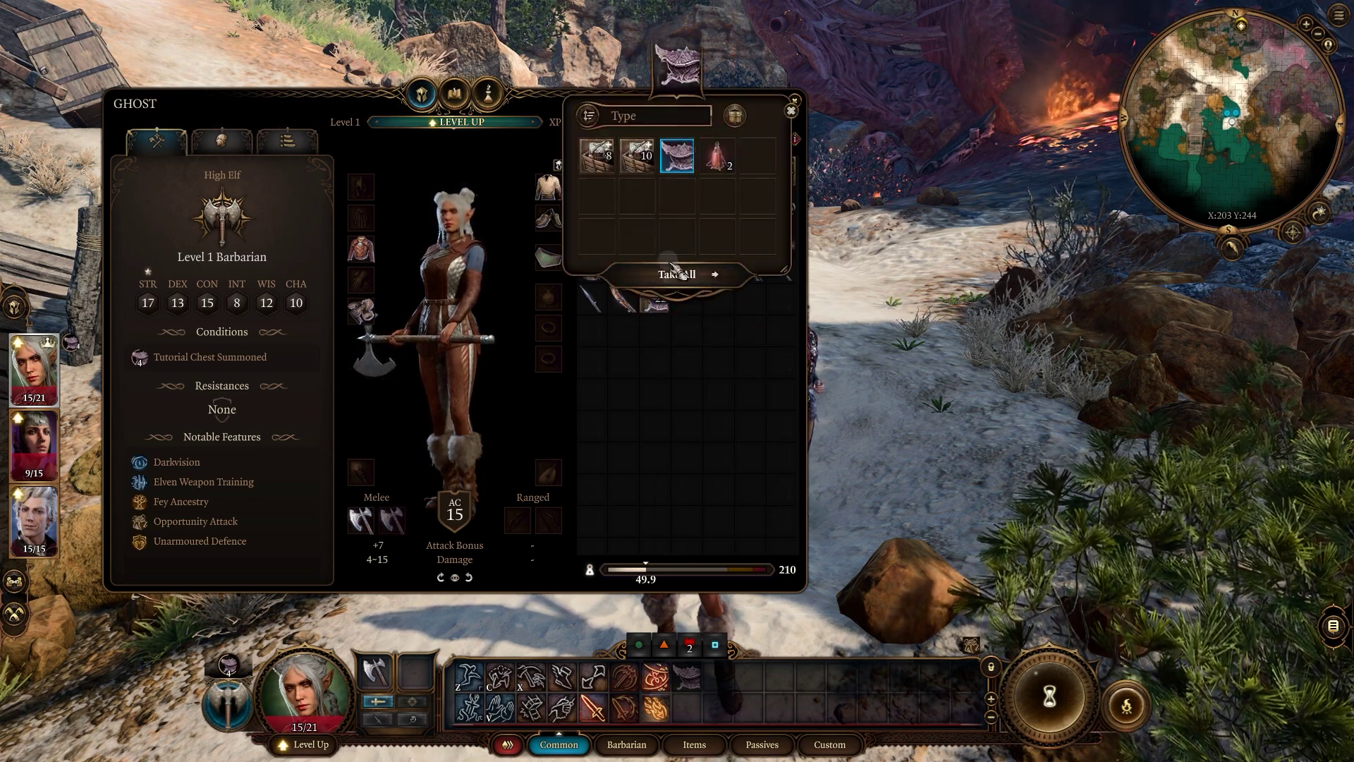
pyautogui.moveTo(652, 168)
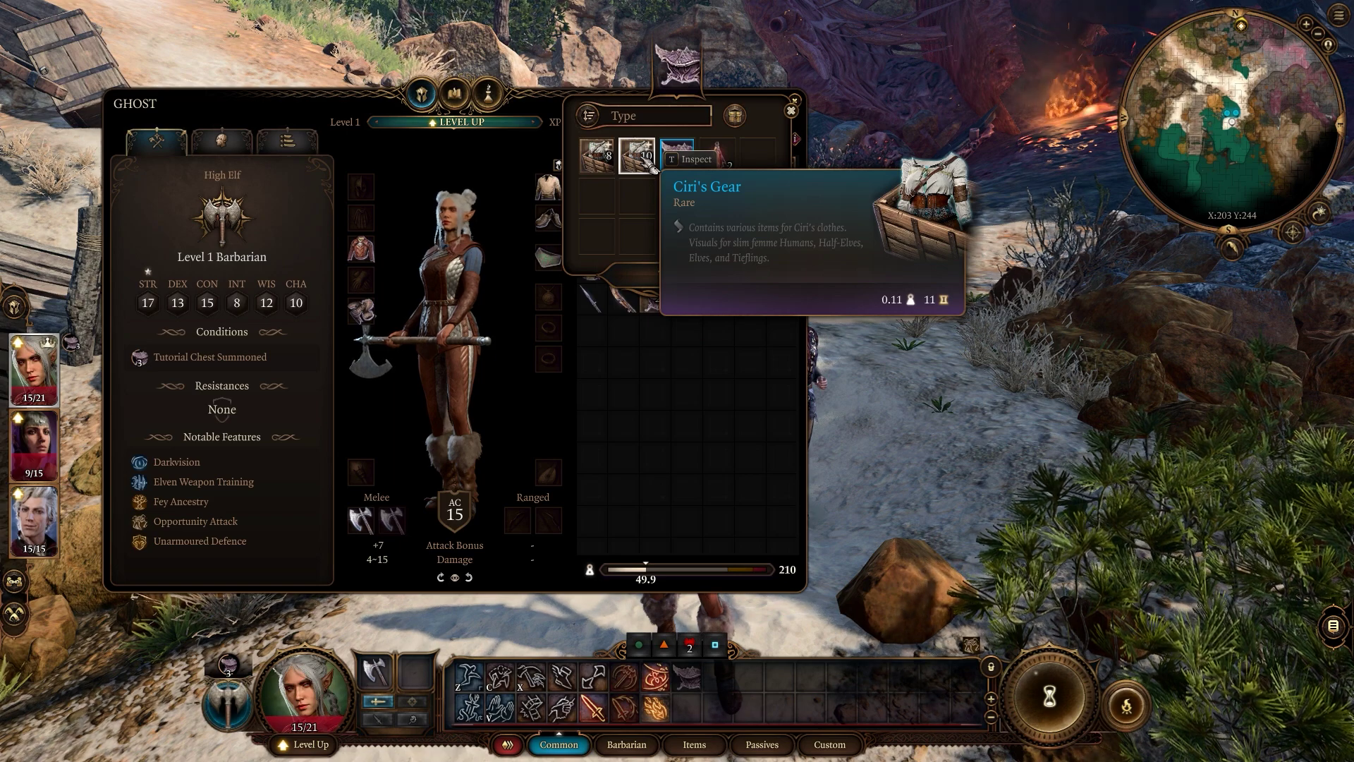
pyautogui.rightClick(653, 170)
pyautogui.click(663, 175)
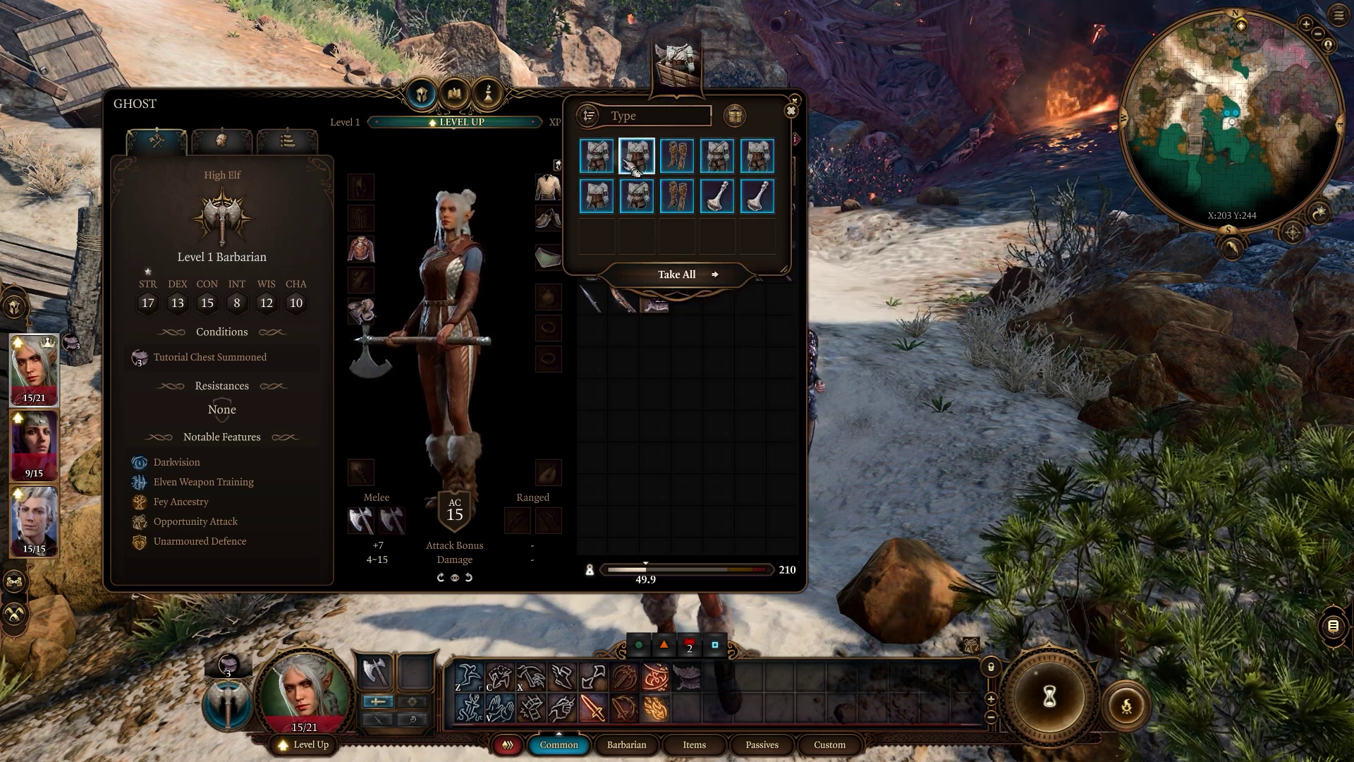
# Equip Ciri's camp outfit on Ghost and make the camp outfit visible
pyautogui.rightClick(615, 166)
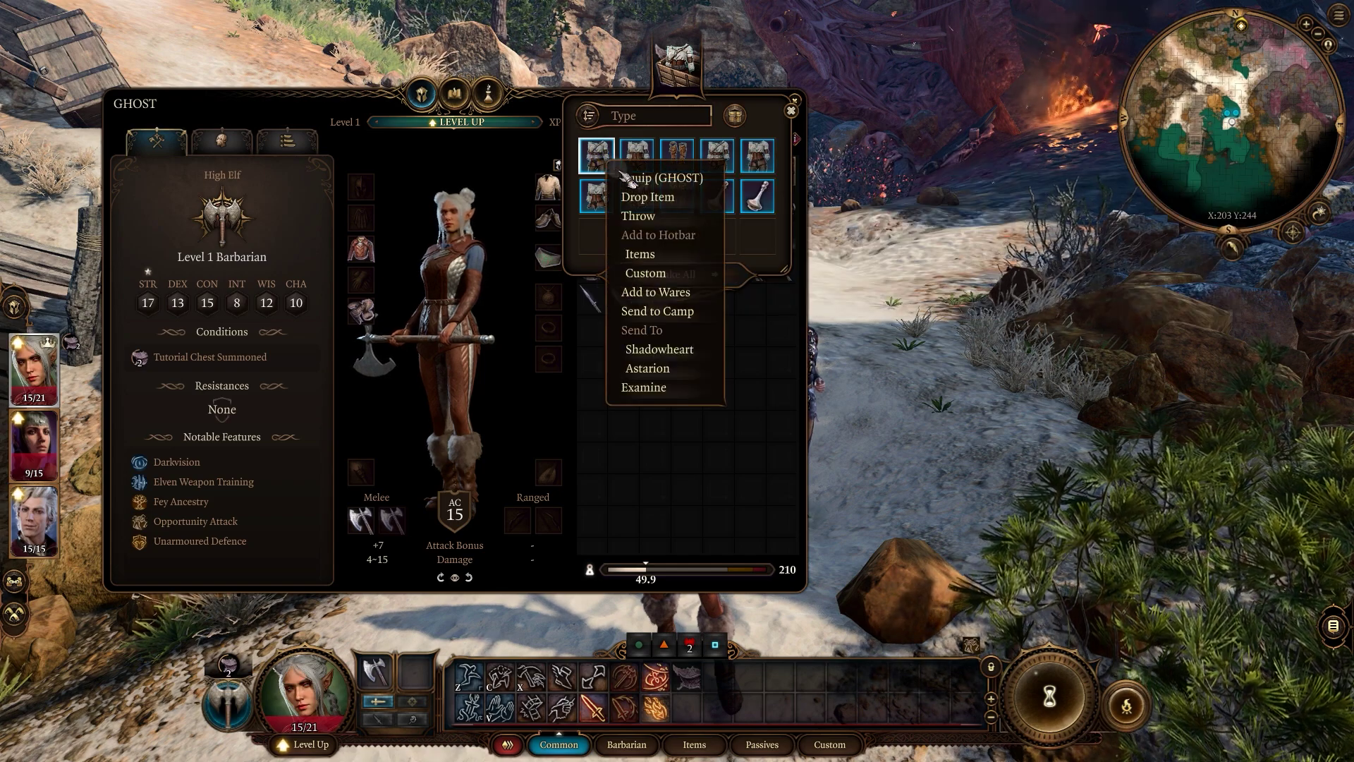
pyautogui.click(621, 176)
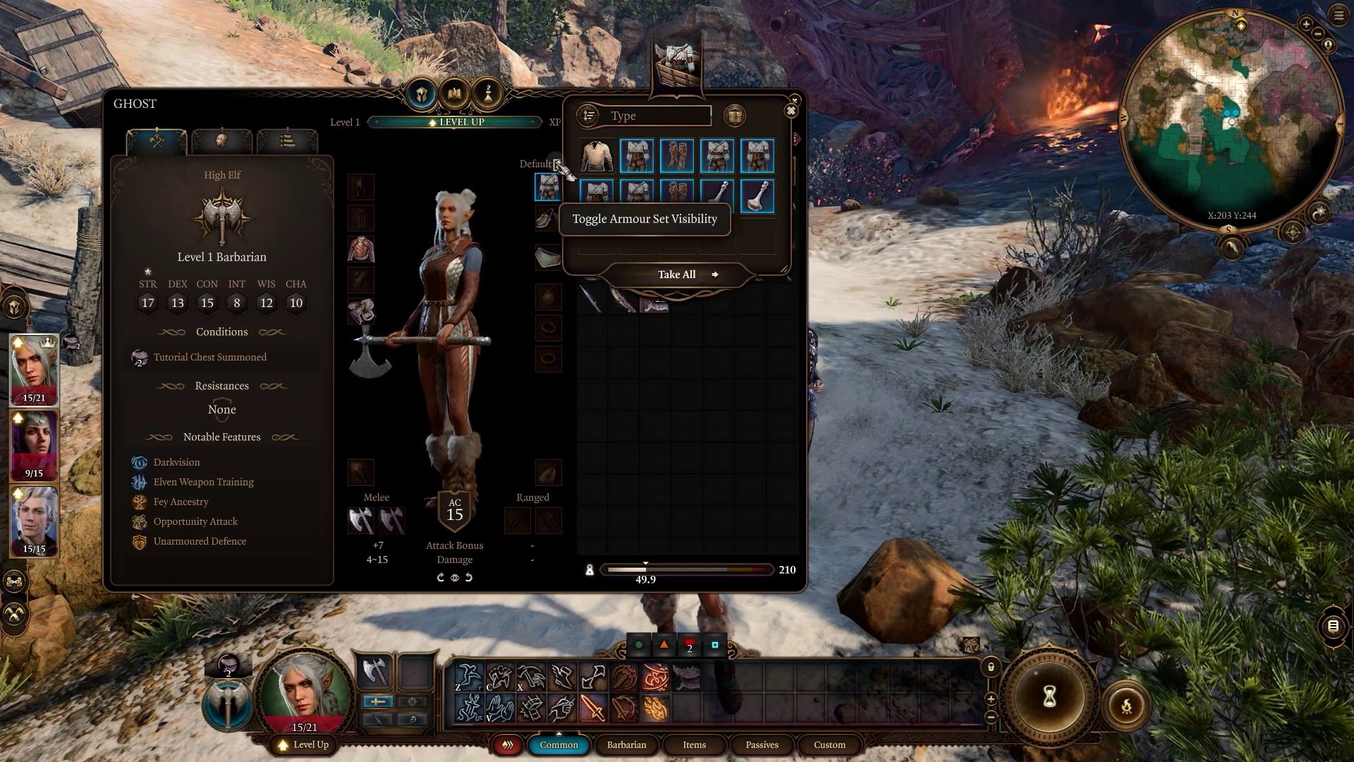
pyautogui.click(559, 165)
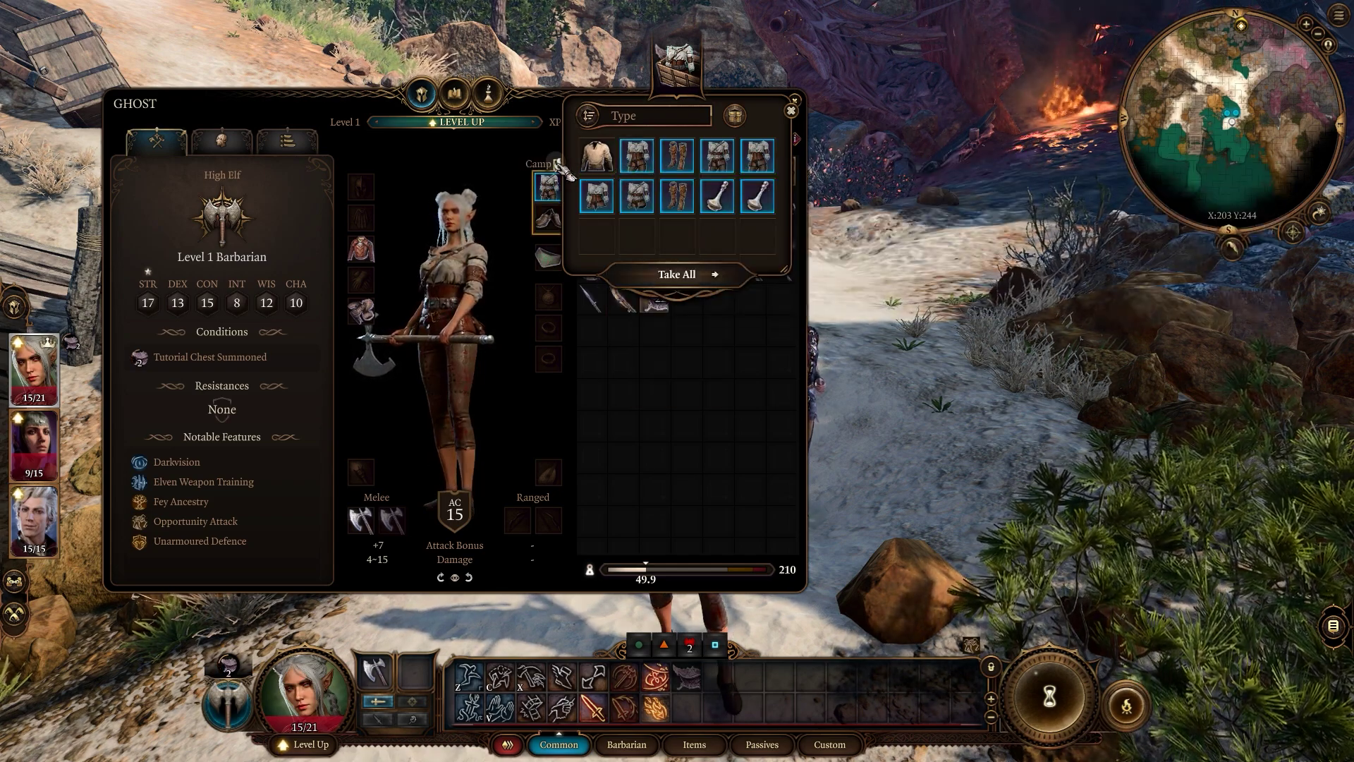
pyautogui.moveTo(681, 172)
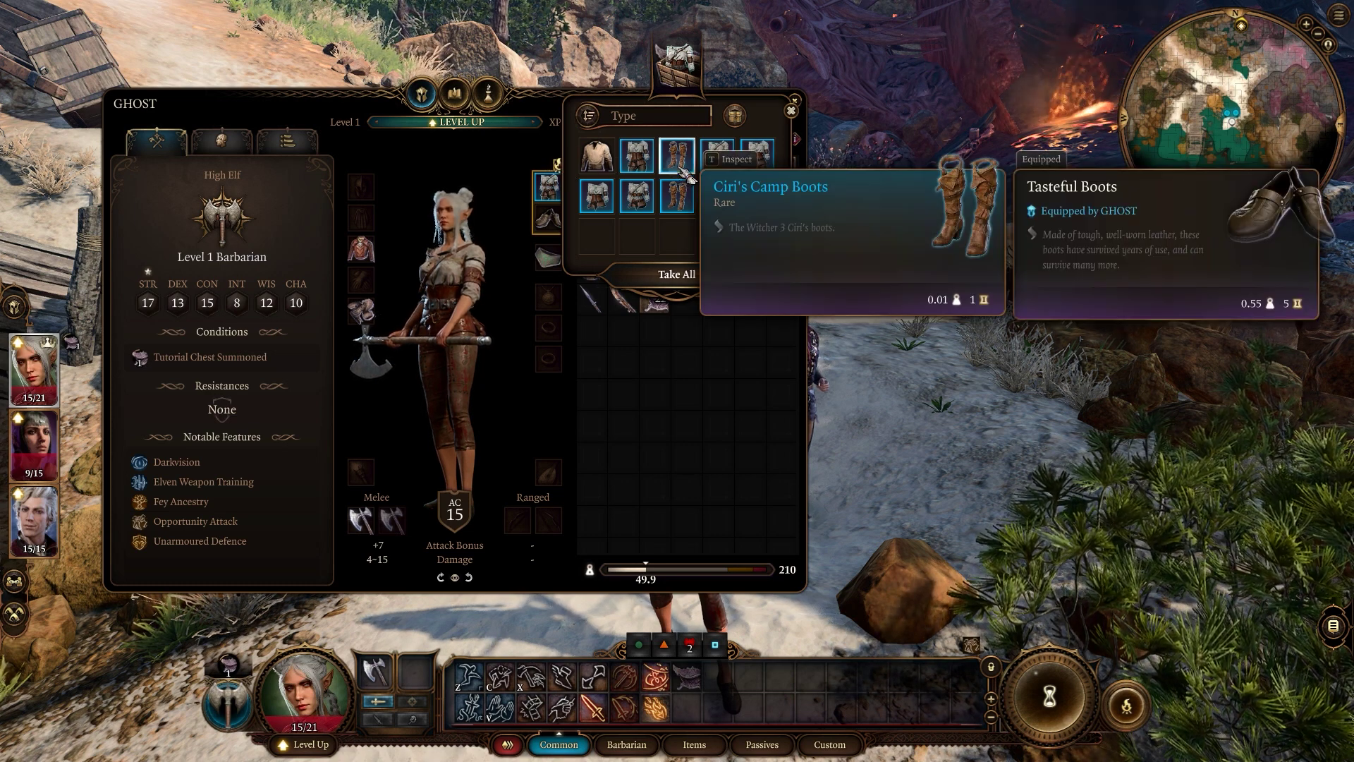